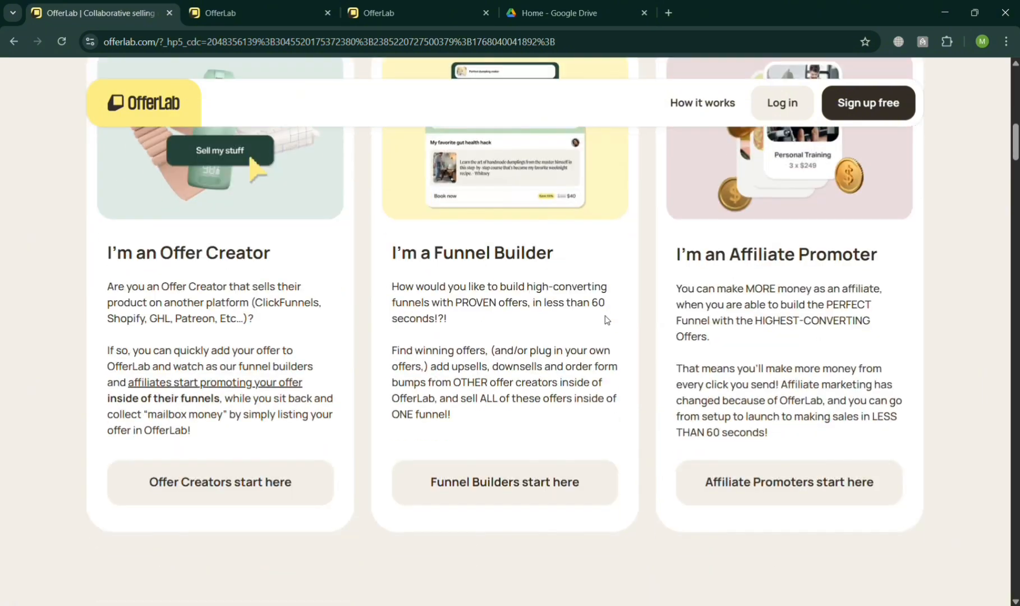
Scroll through the OfferLab homepage to review its sections and features
scroll(610, 321, "up", 8)
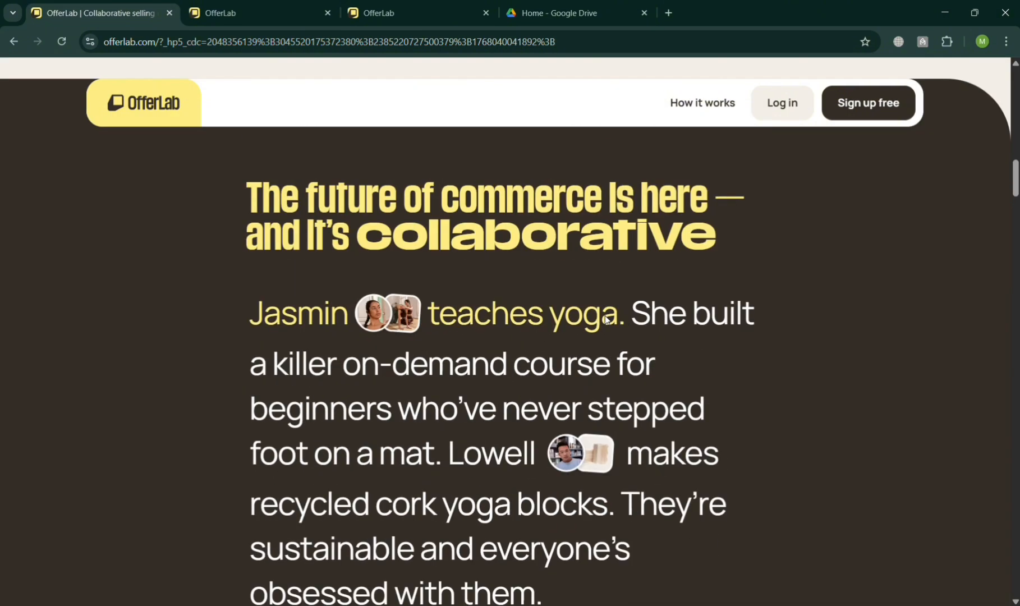
scroll(610, 321, "down", 15)
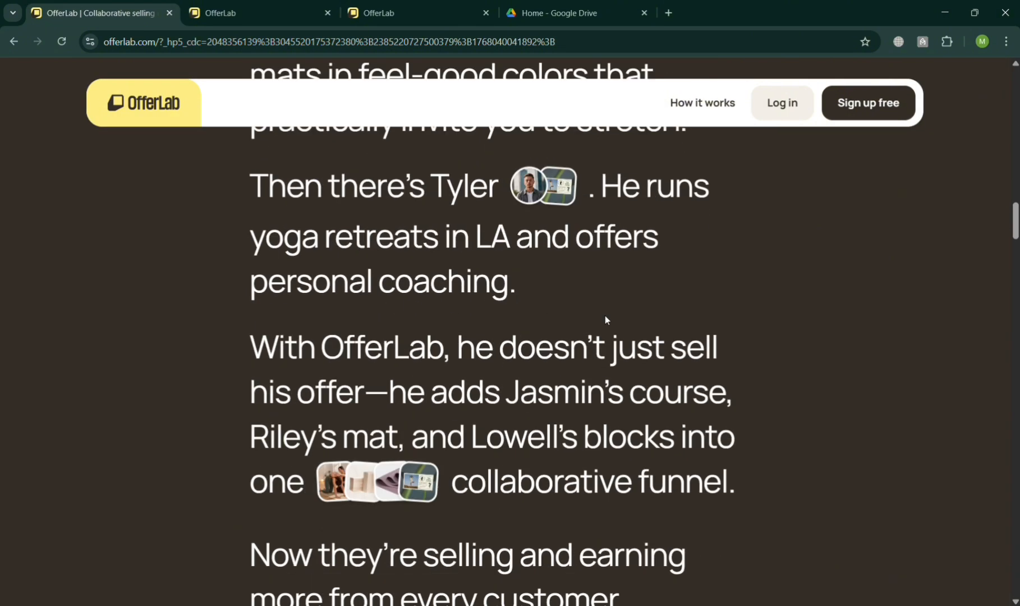
scroll(609, 320, "down", 12)
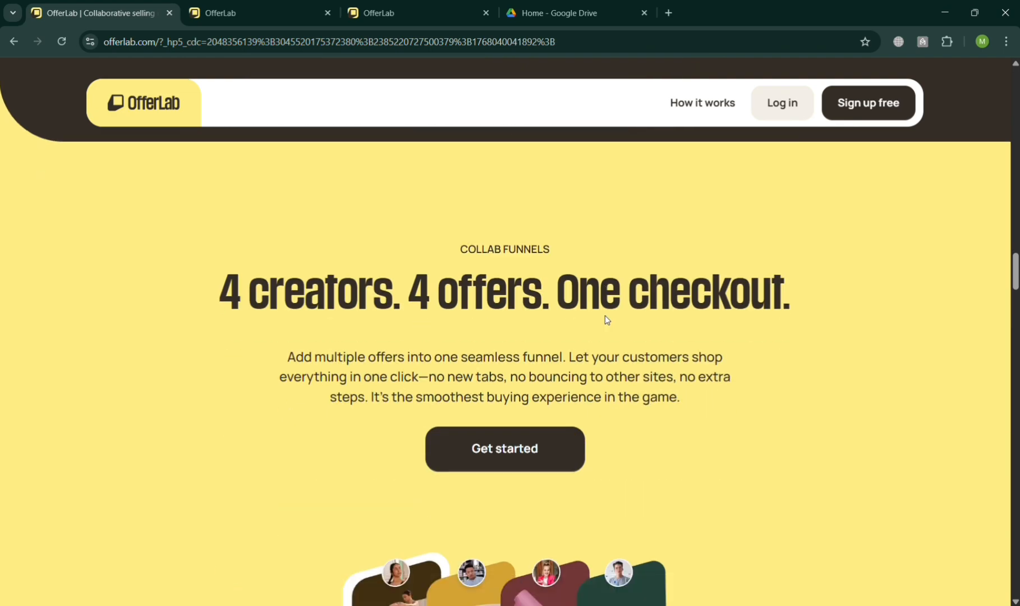
scroll(605, 315, "down", 15)
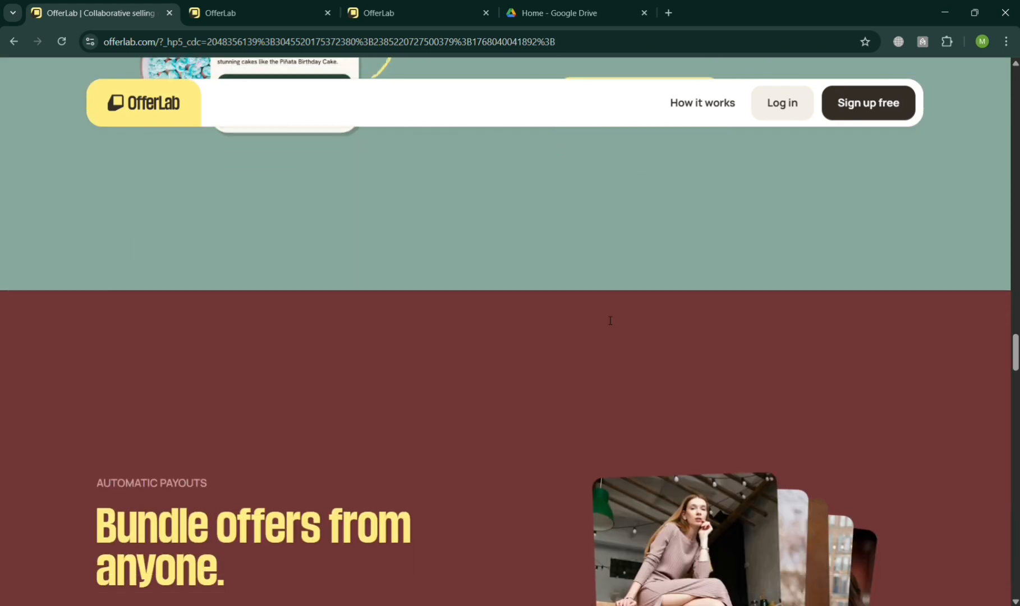
scroll(605, 317, "down", 20)
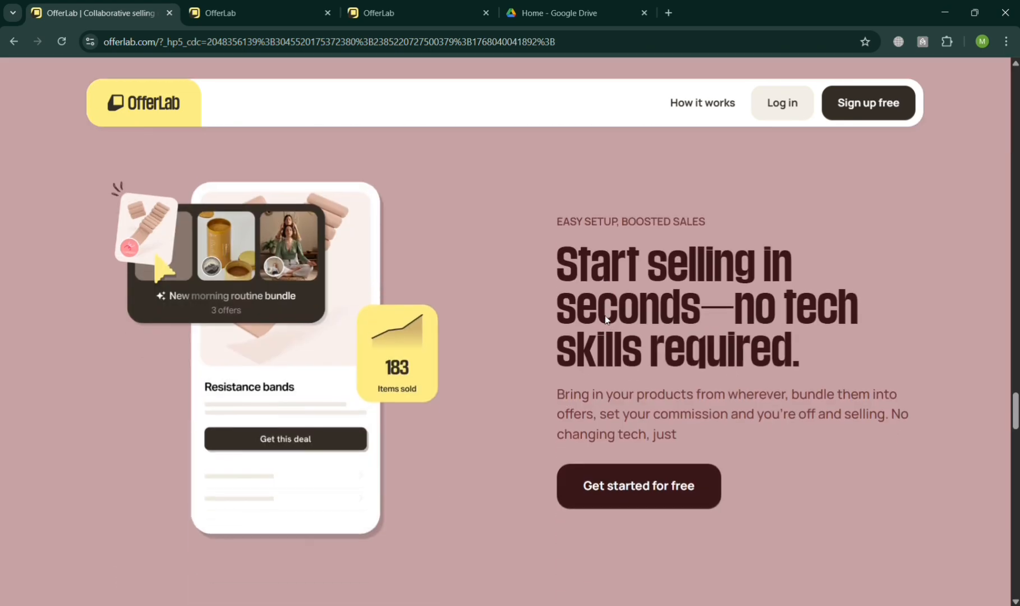
scroll(606, 318, "down", 20)
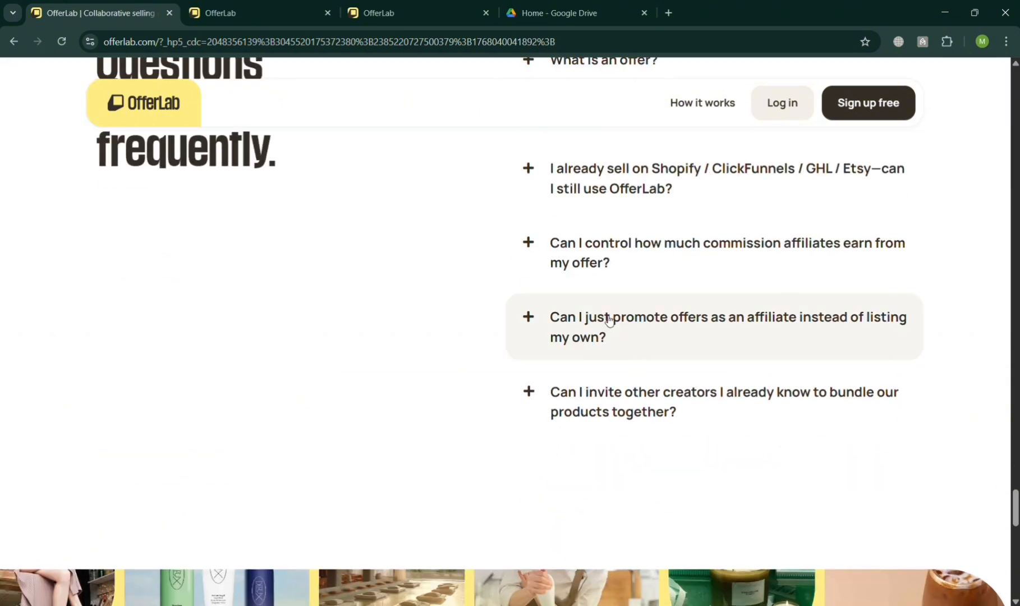
scroll(604, 316, "down", 5)
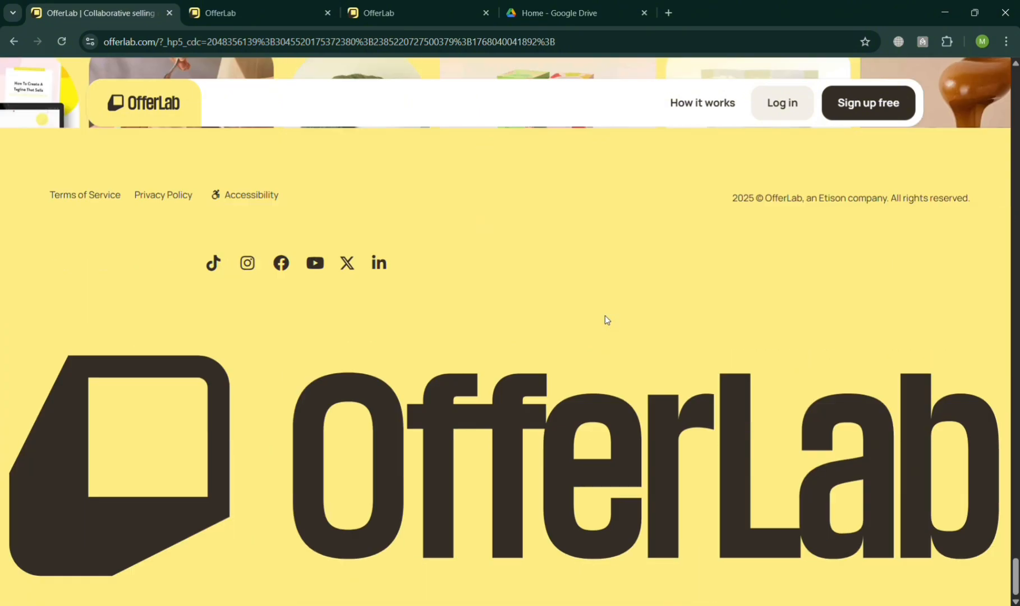
scroll(605, 315, "up", 12)
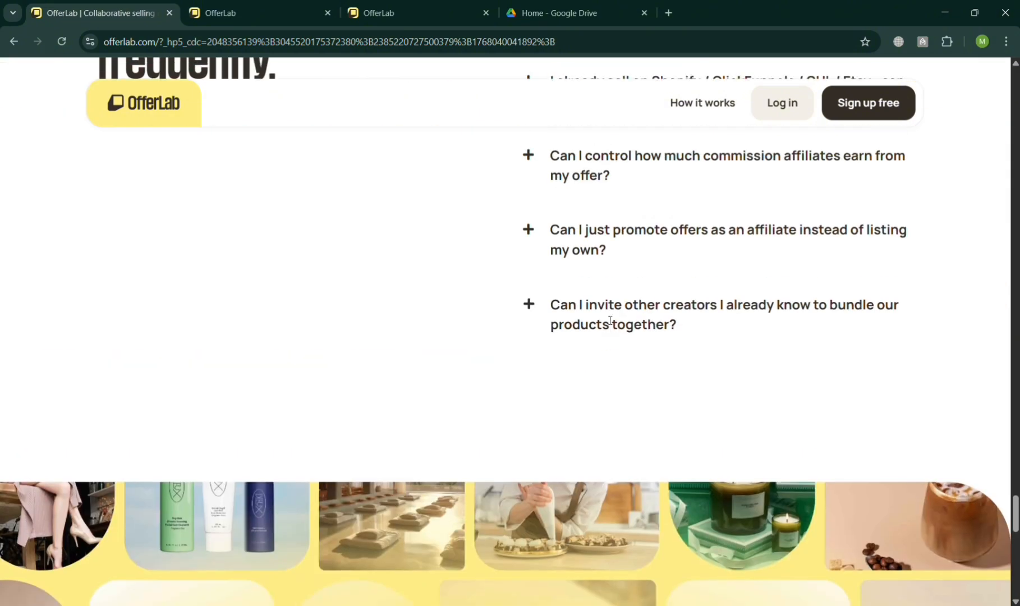
scroll(610, 321, "up", 10)
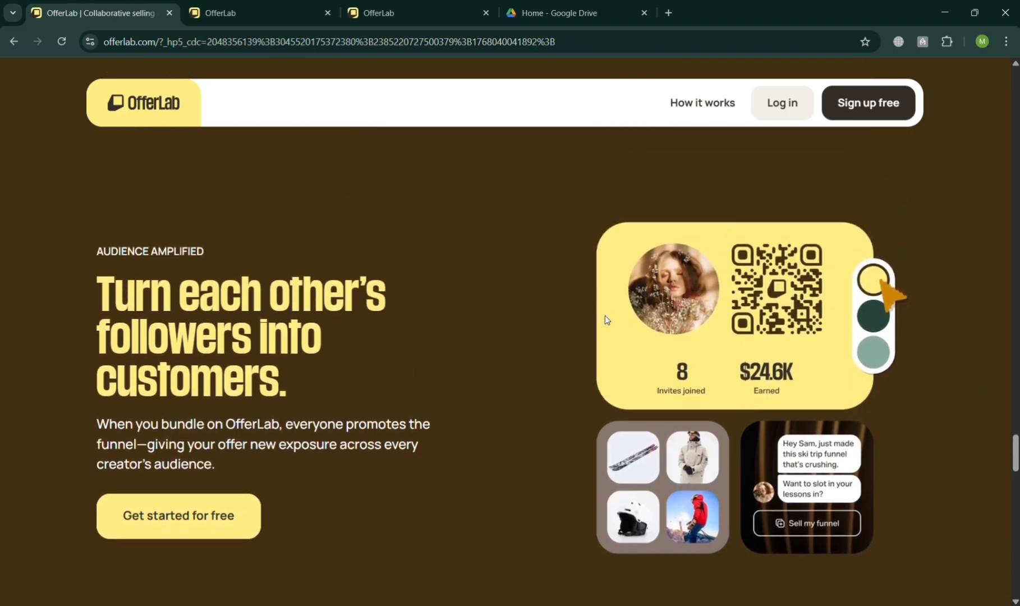
scroll(604, 315, "up", 15)
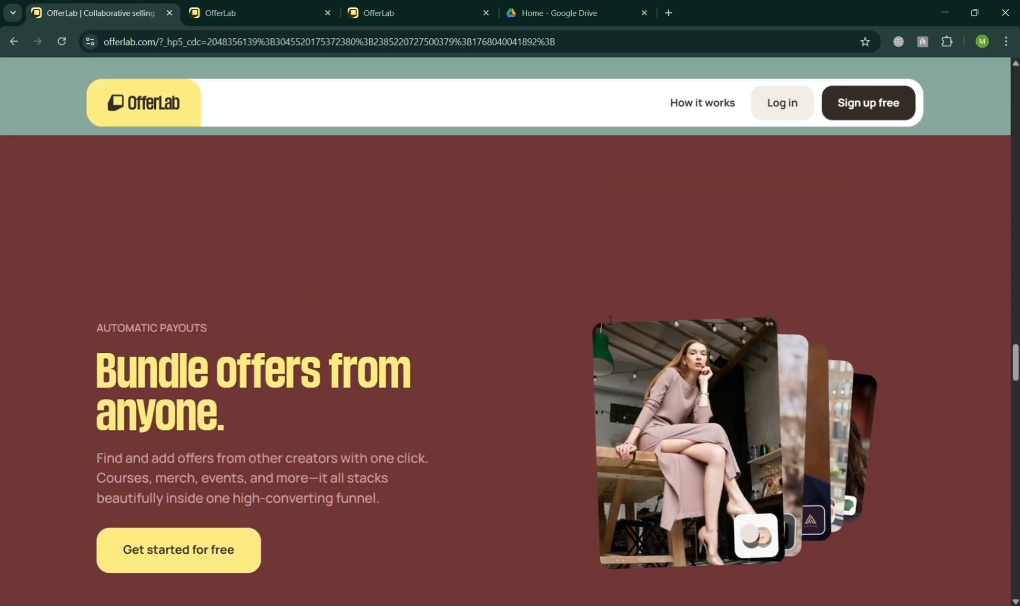
scroll(610, 320, "up", 10)
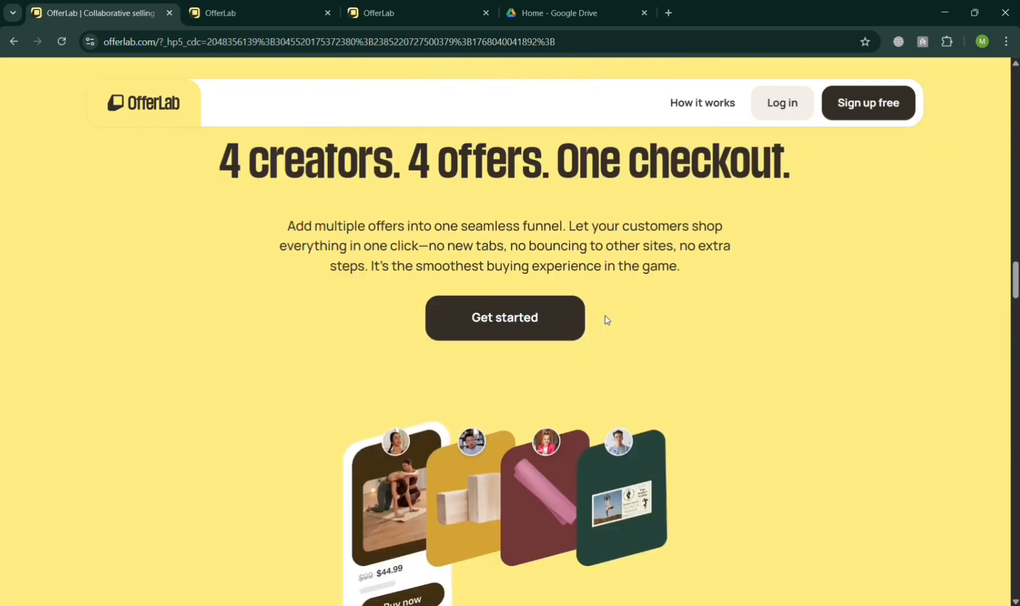
scroll(605, 315, "up", 15)
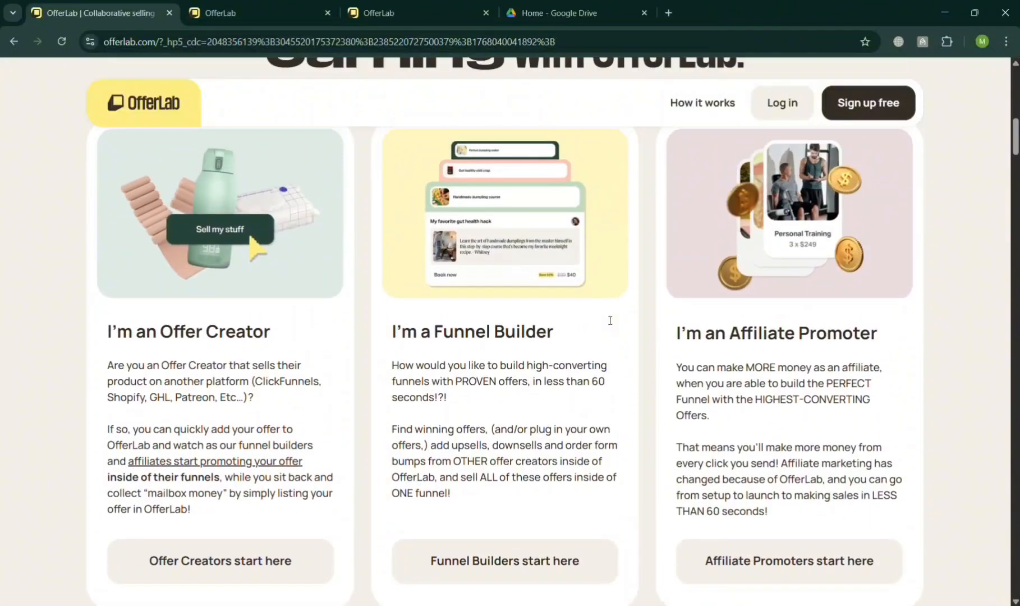
scroll(610, 321, "up", 12)
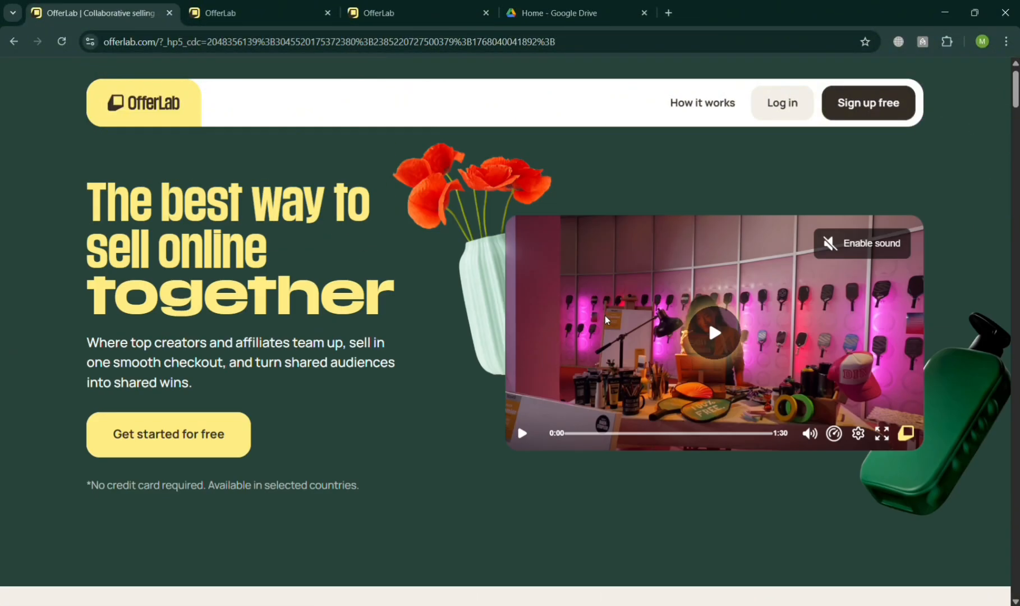
scroll(606, 320, "up", 1)
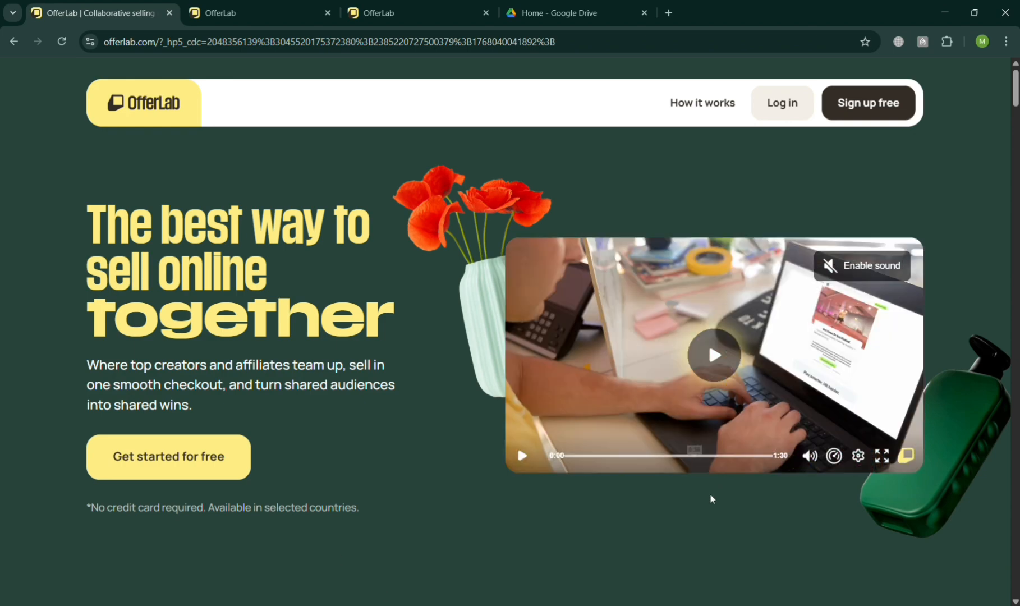
scroll(734, 424, "down", 8)
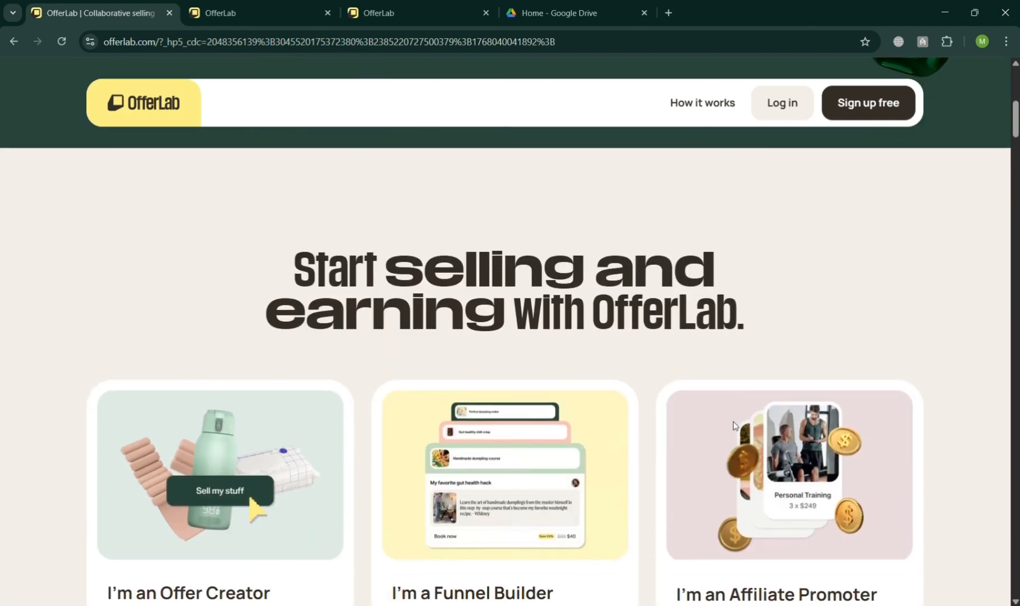
scroll(733, 424, "down", 3)
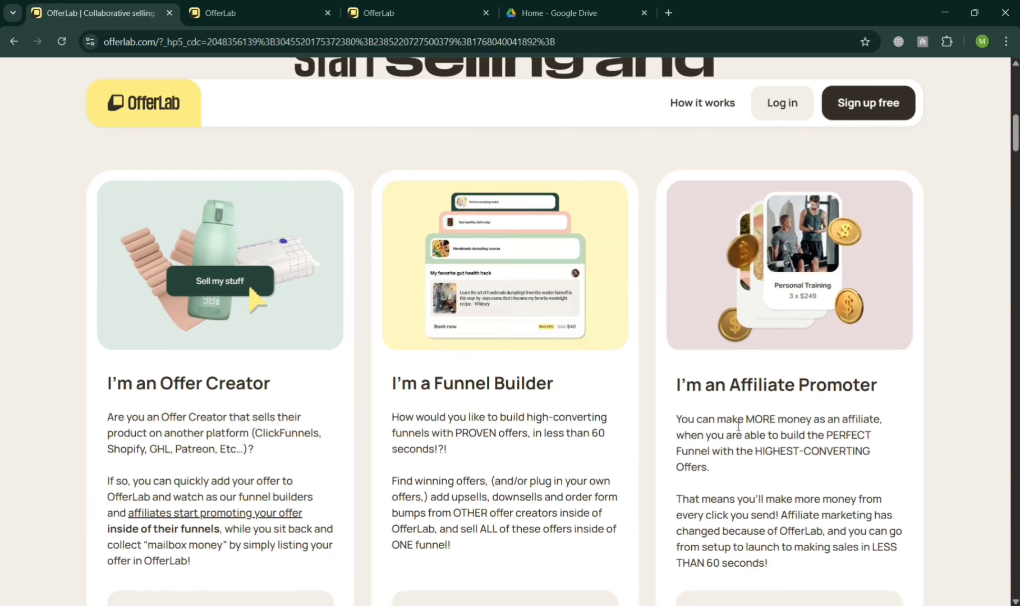
scroll(738, 426, "down", 2)
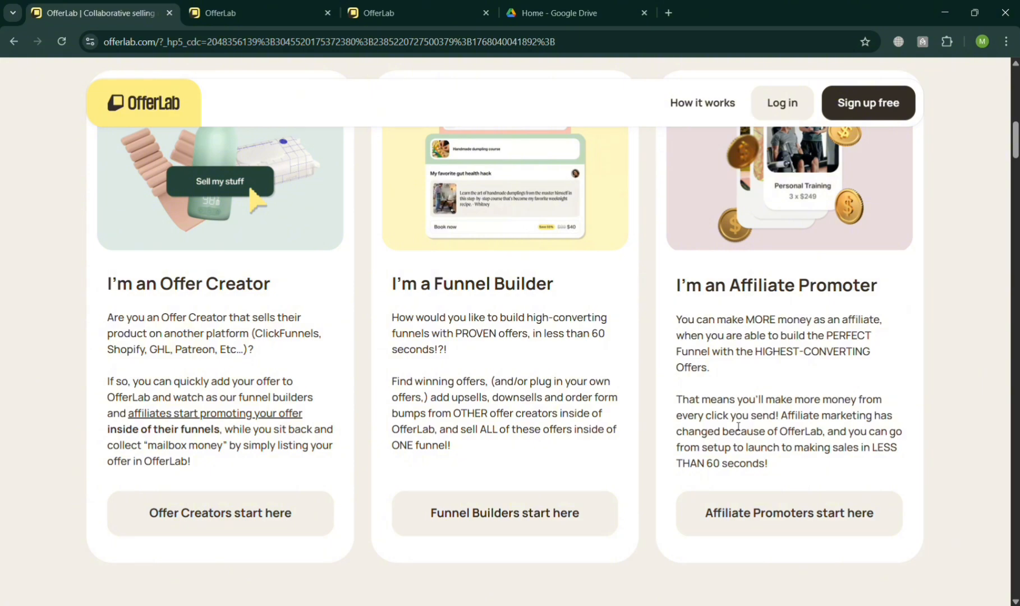
scroll(738, 426, "down", 10)
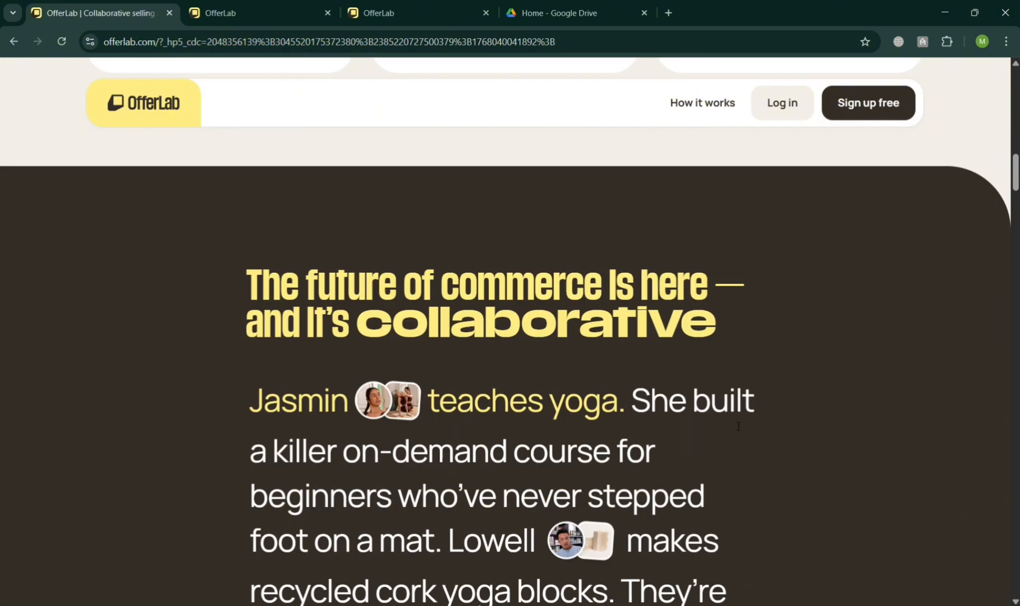
scroll(739, 426, "down", 15)
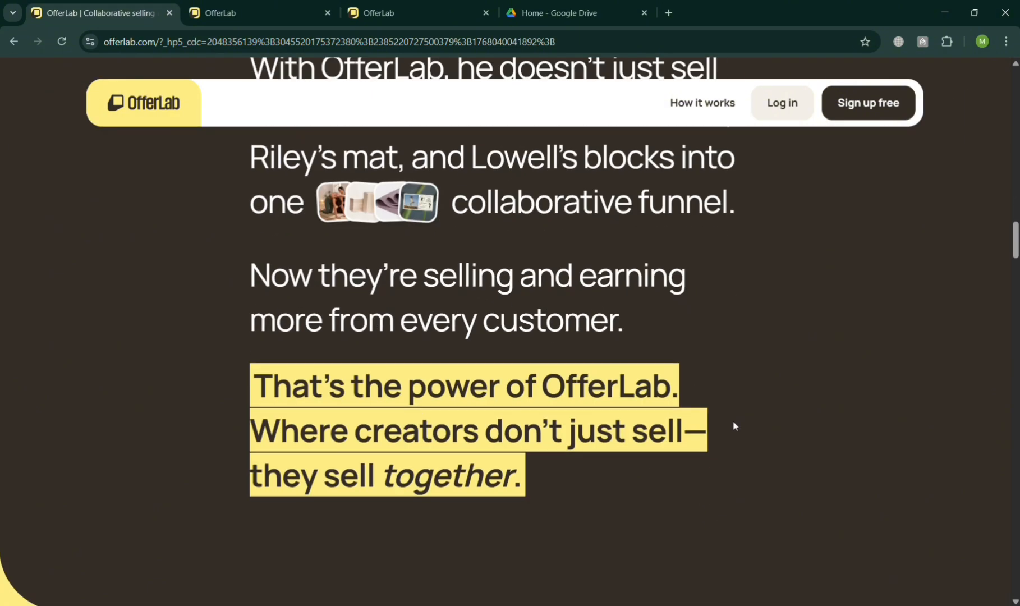
scroll(735, 425, "down", 7)
scroll(735, 424, "up", 2)
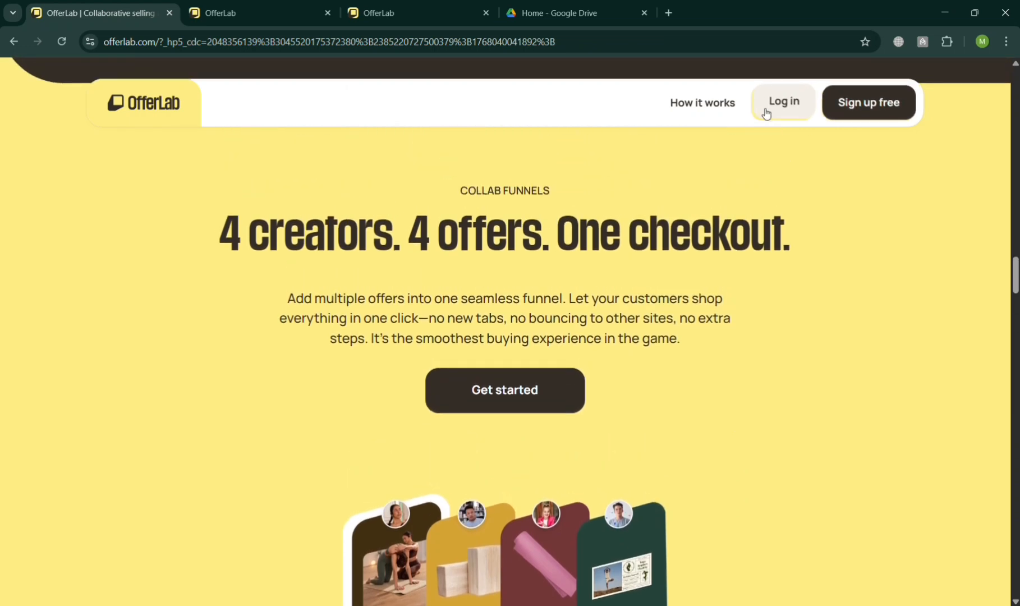
Switch to the logged-in OfferLab account tab and open the Sell section
left_click(194, 5)
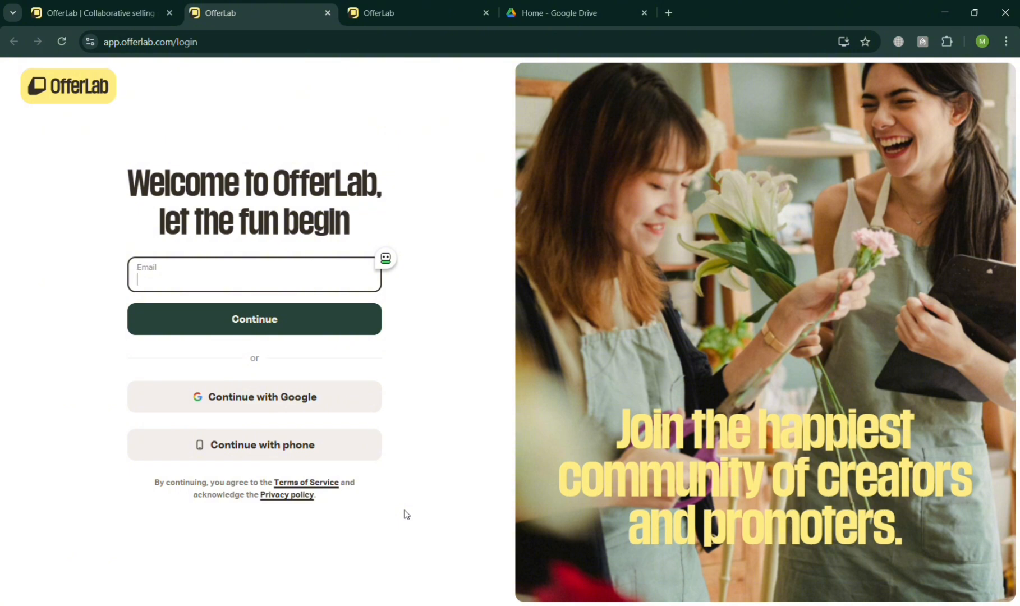
left_click(405, 7)
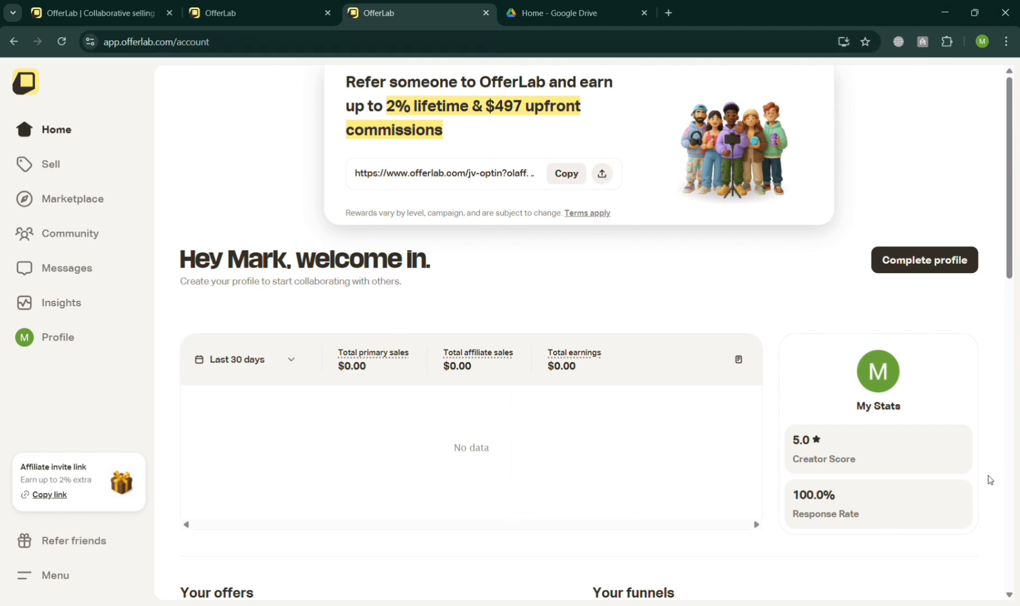
left_click(71, 179)
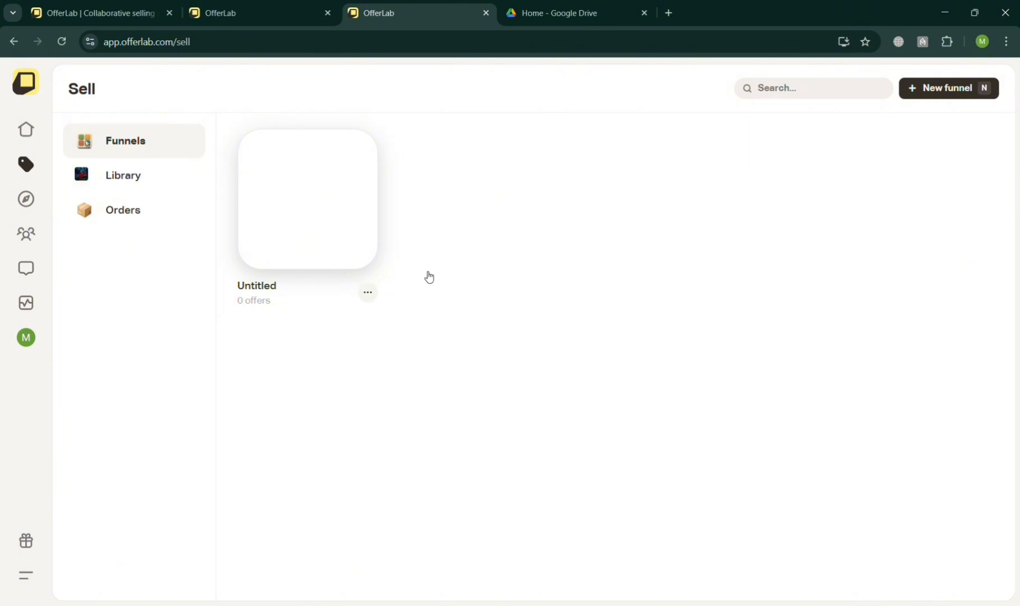
Create a new funnel and return to the funnels list
scroll(945, 113, "up", 3)
scroll(945, 114, "up", 1)
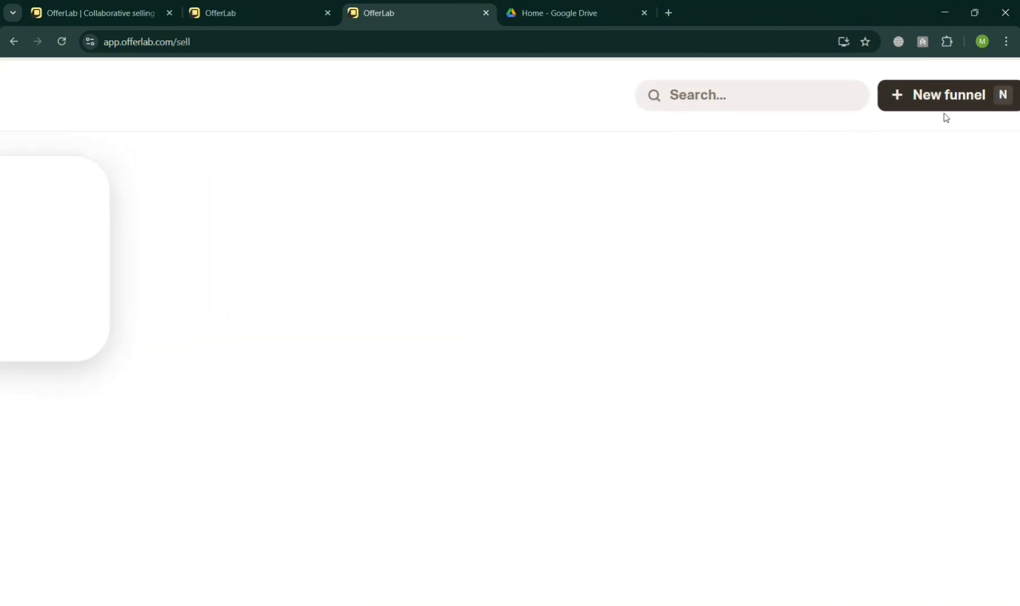
left_click(947, 116)
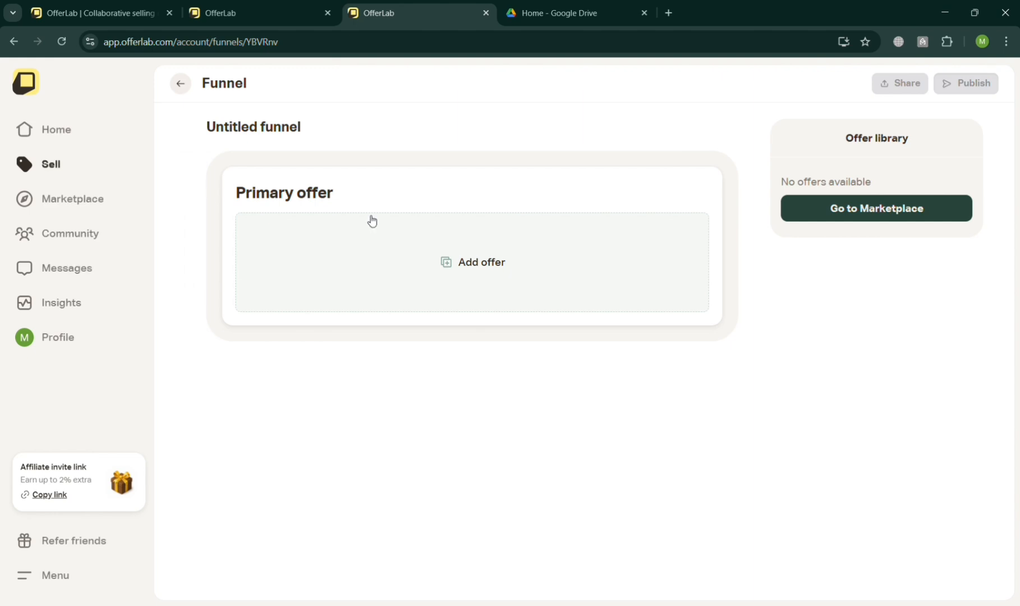
left_click(181, 85)
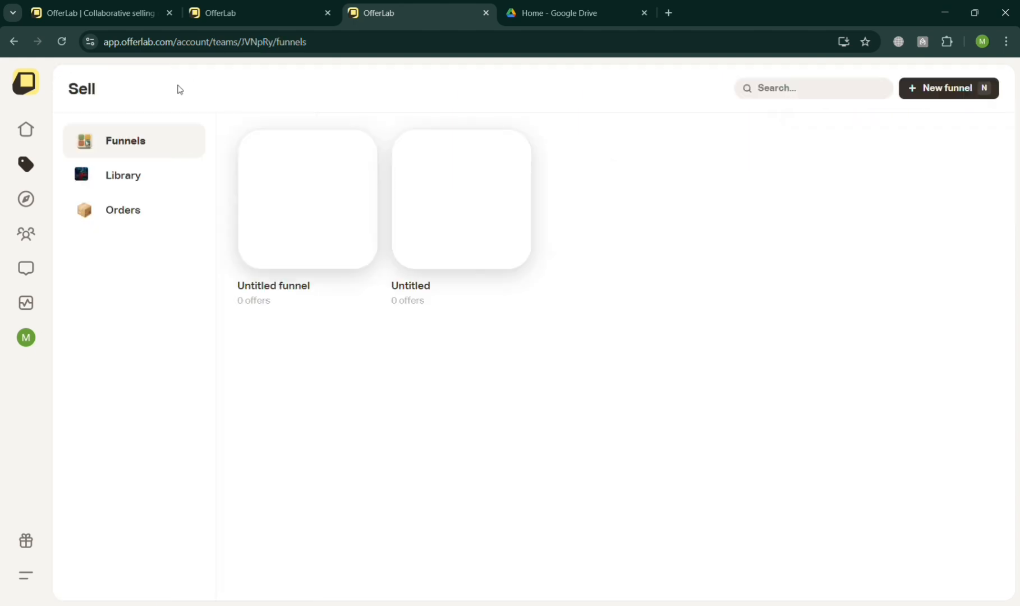
Open the Library's products list and start creating a new product
left_click(162, 190)
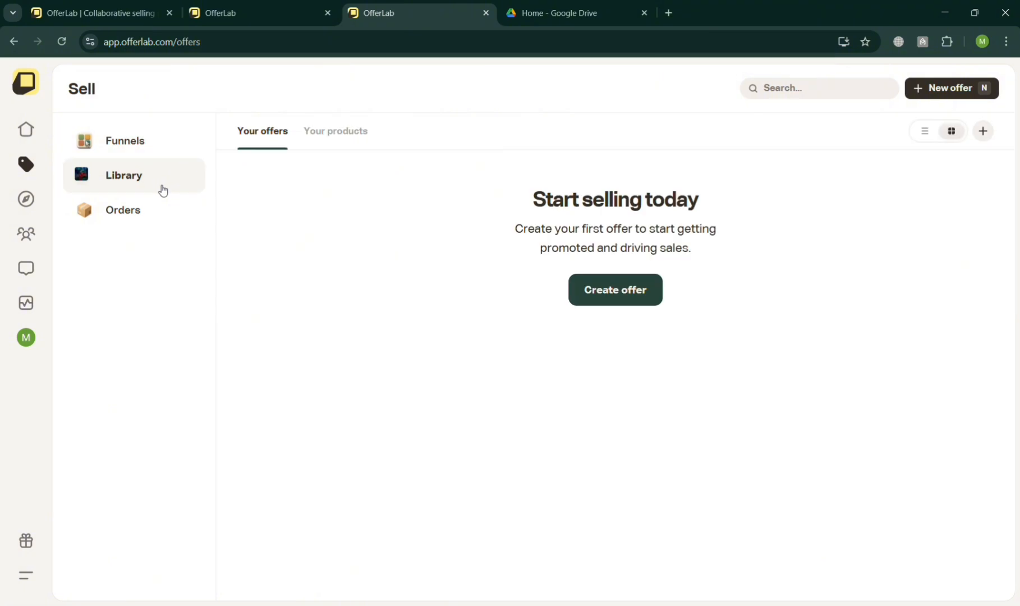
left_click(338, 132)
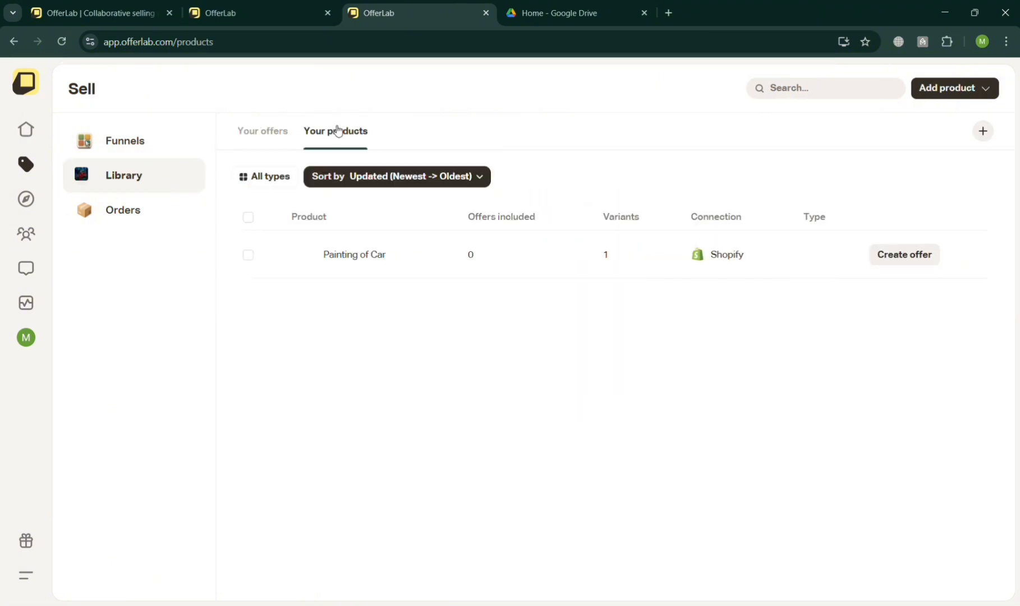
left_click(983, 133)
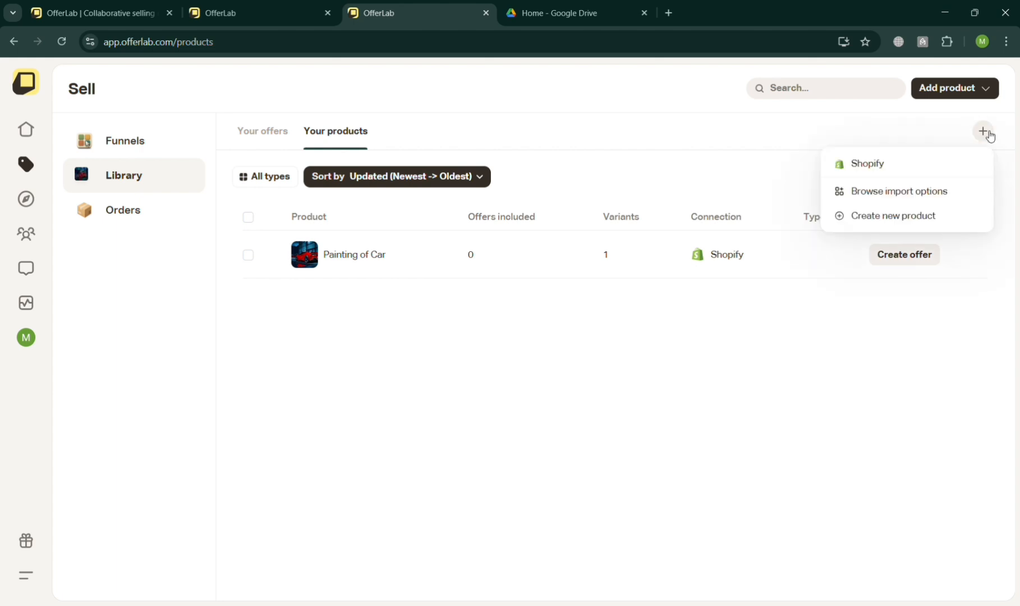
left_click(933, 221)
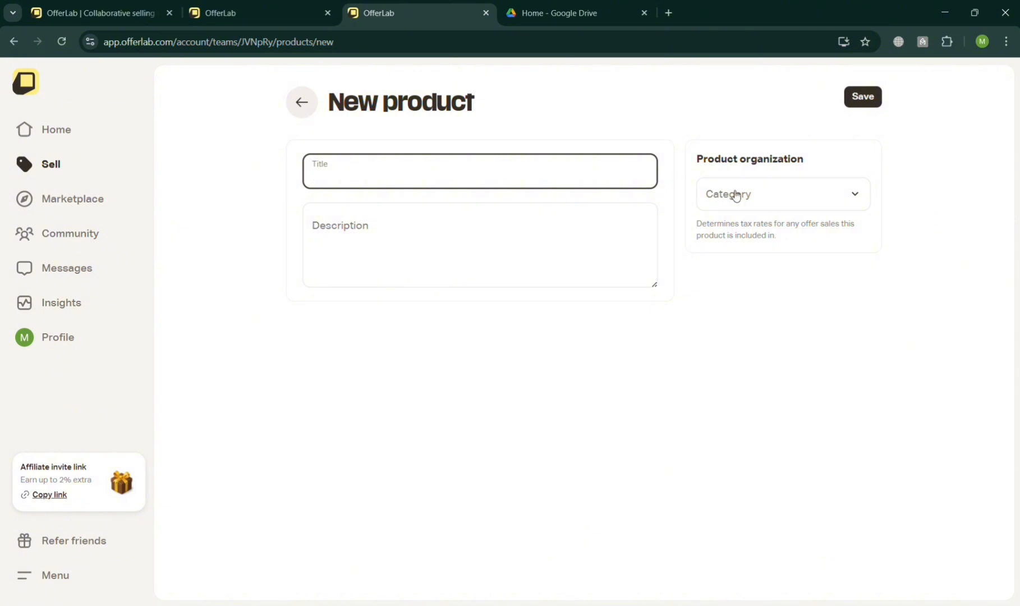
Set the product category to Digital Books - downloaded - non subscription
left_click(747, 207)
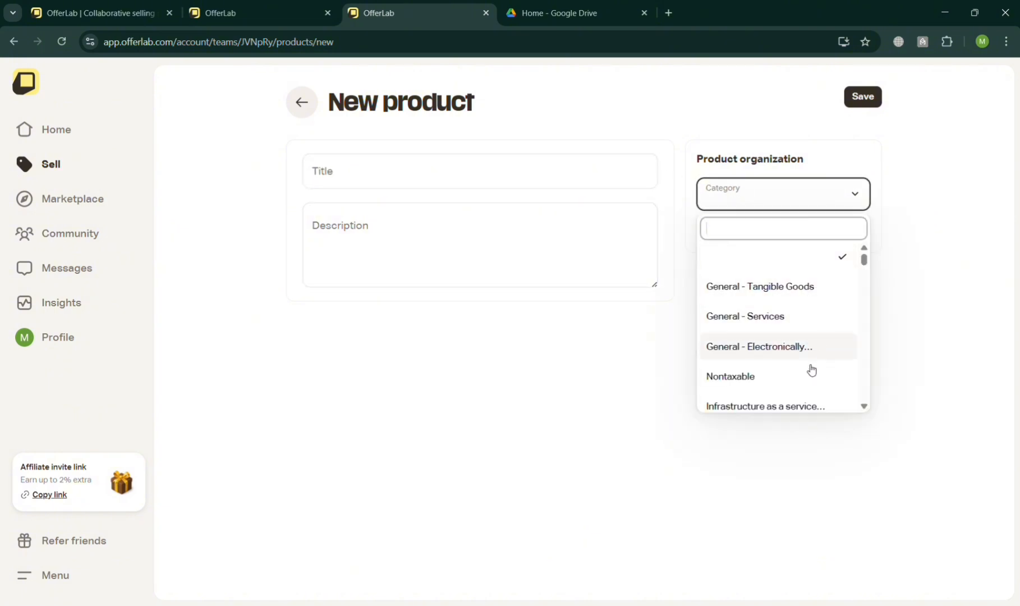
scroll(808, 375, "down", 2)
scroll(815, 336, "down", 5)
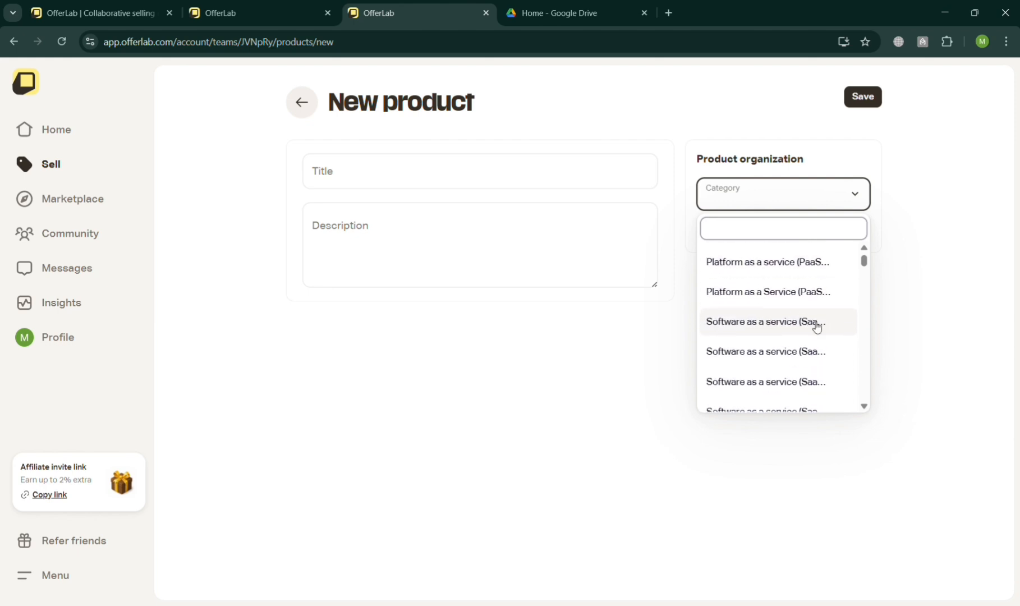
scroll(816, 270, "down", 5)
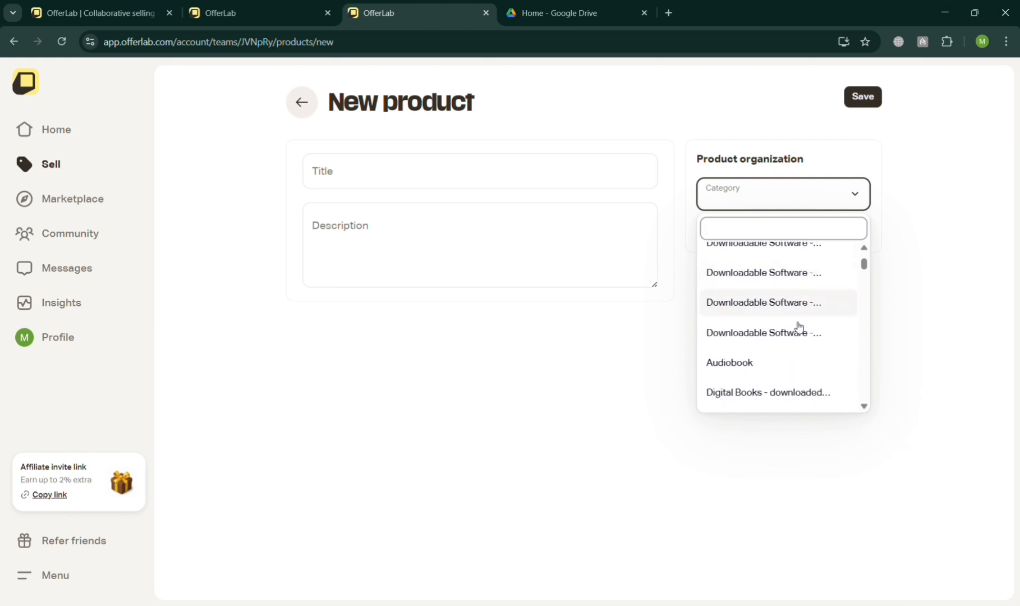
scroll(796, 379, "down", 1)
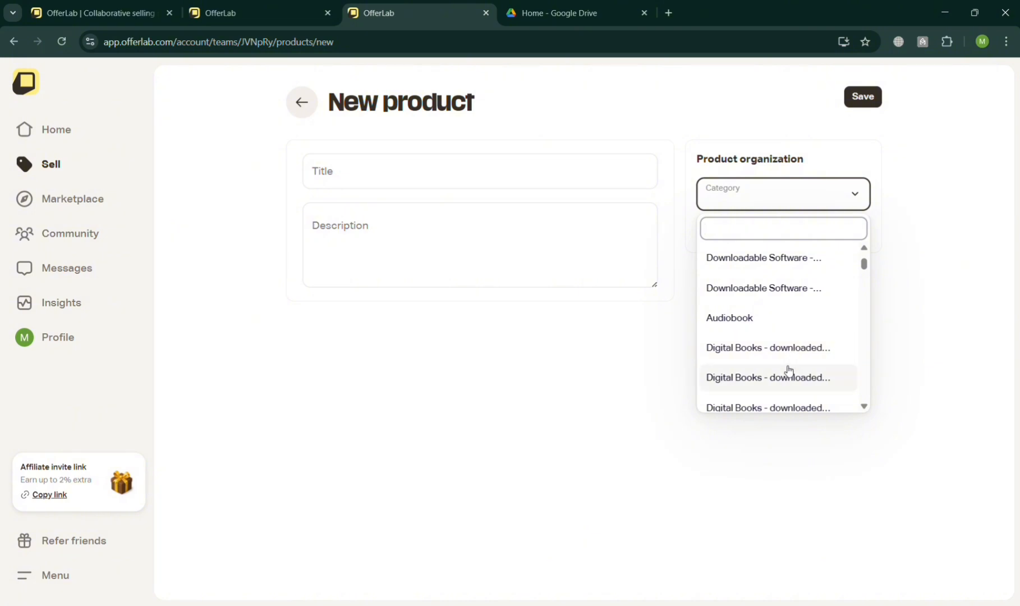
left_click(788, 373)
Enter the title 'Ebook: perspective' and description 'A book about knowing your own self and other perspective', then save the product
left_click(471, 187)
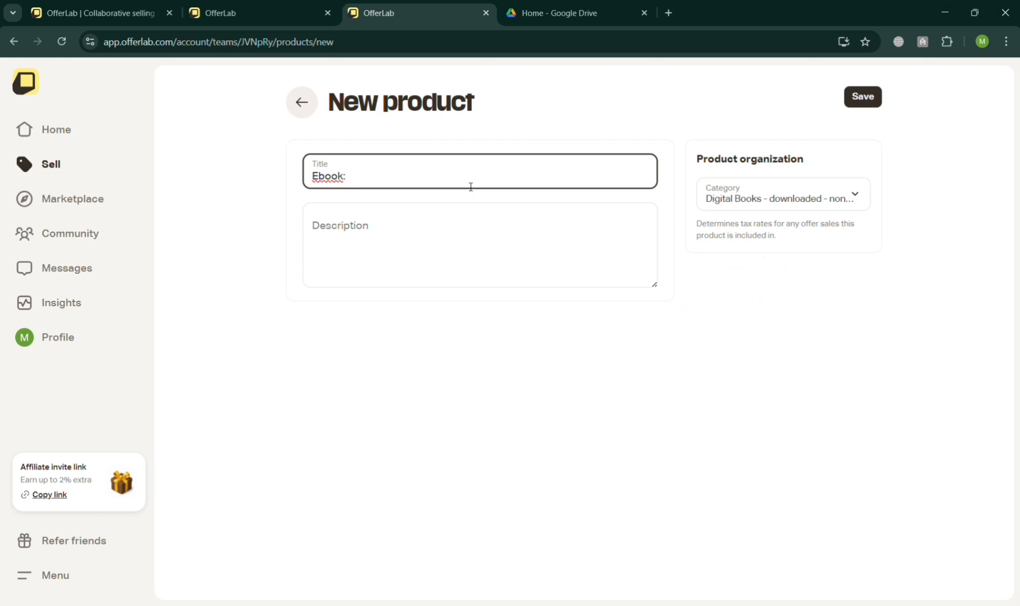
type("Ebook: perspective")
left_click(503, 259)
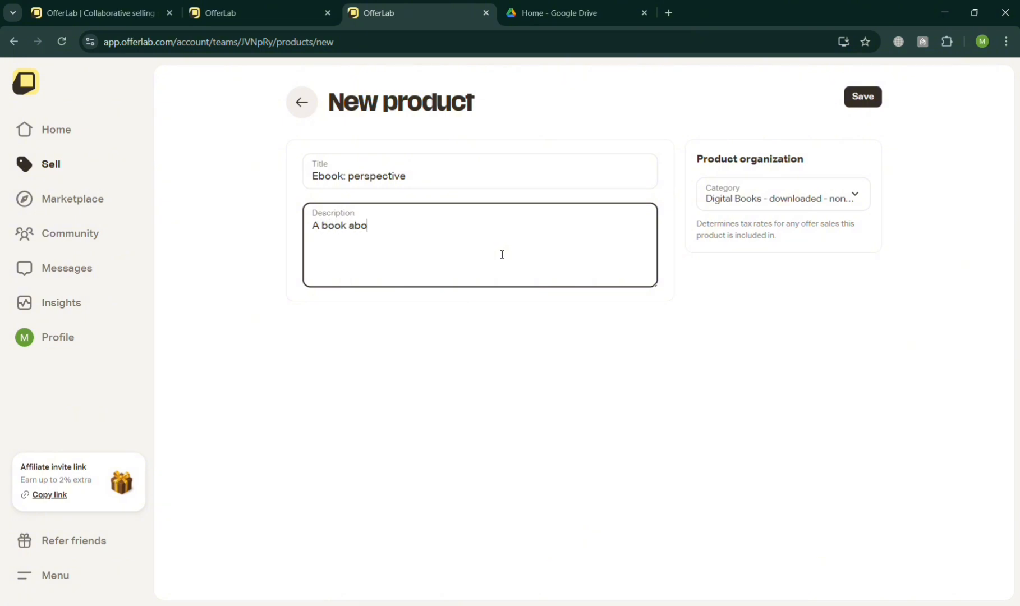
type("A book about knowing your own self and")
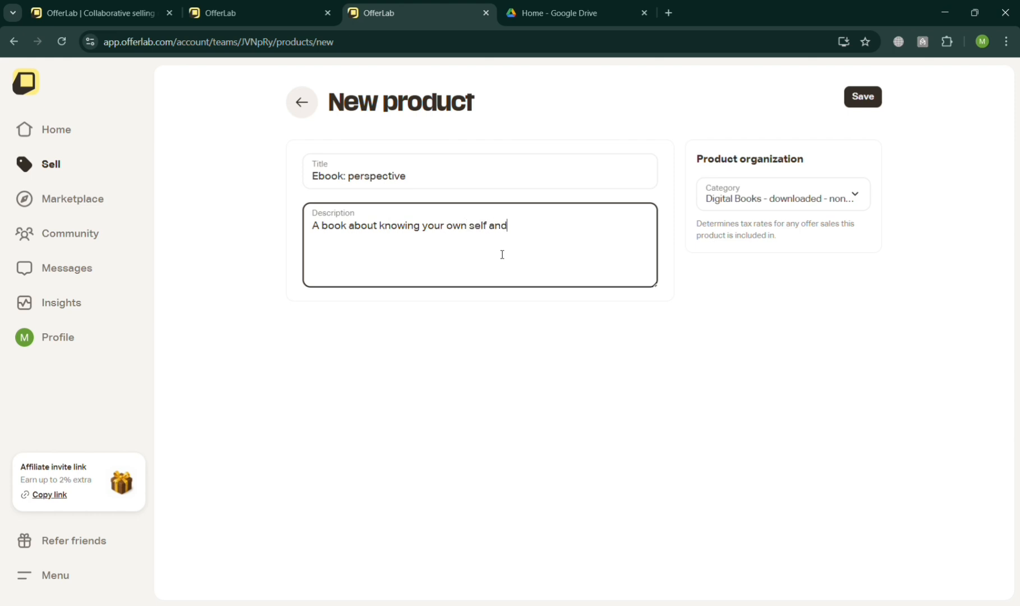
type("ther perspective")
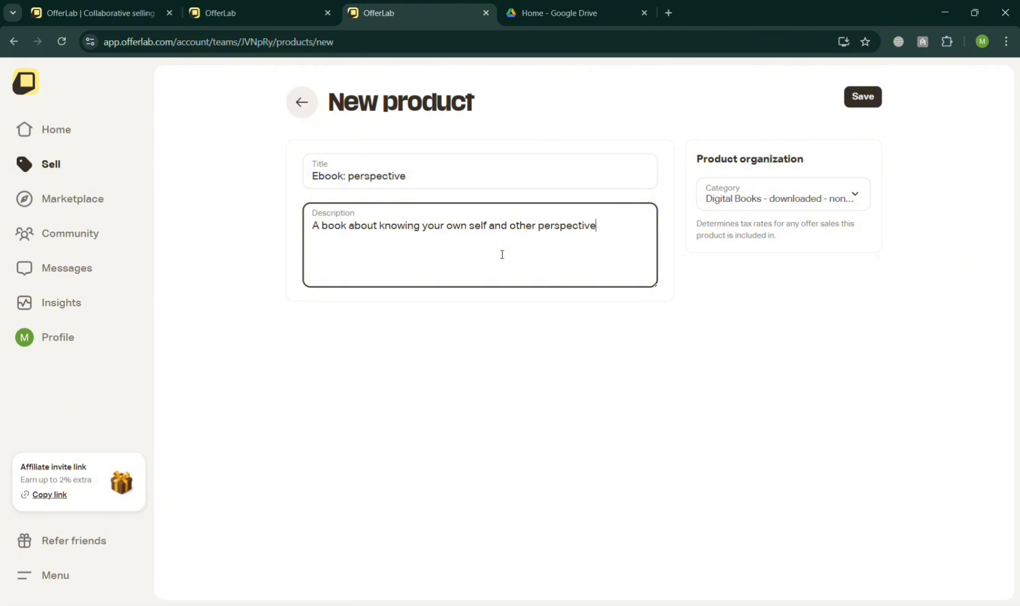
left_click(863, 97)
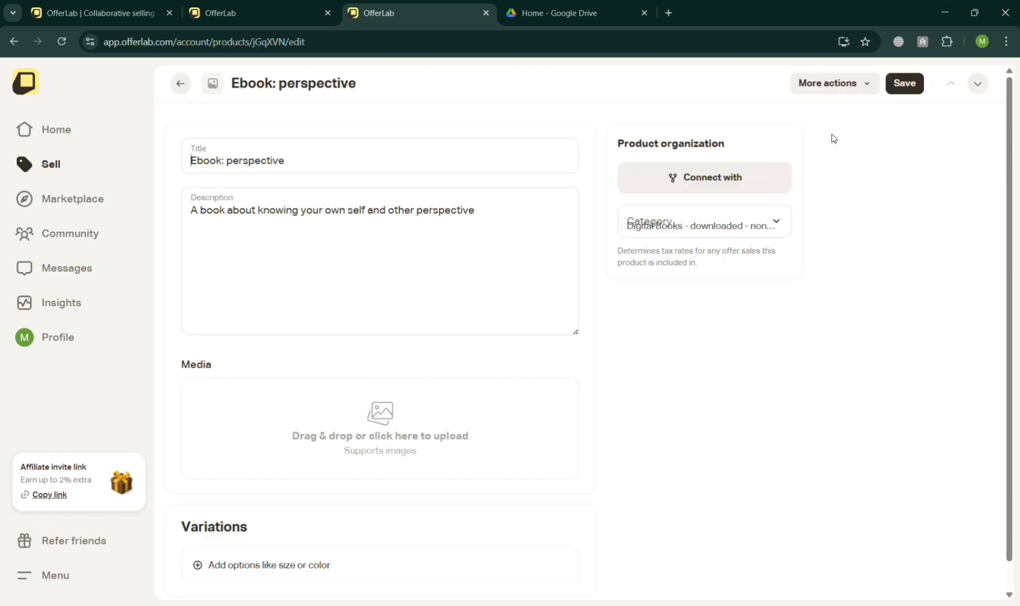
Add the book cover image from the media gallery to the product
left_click(385, 413)
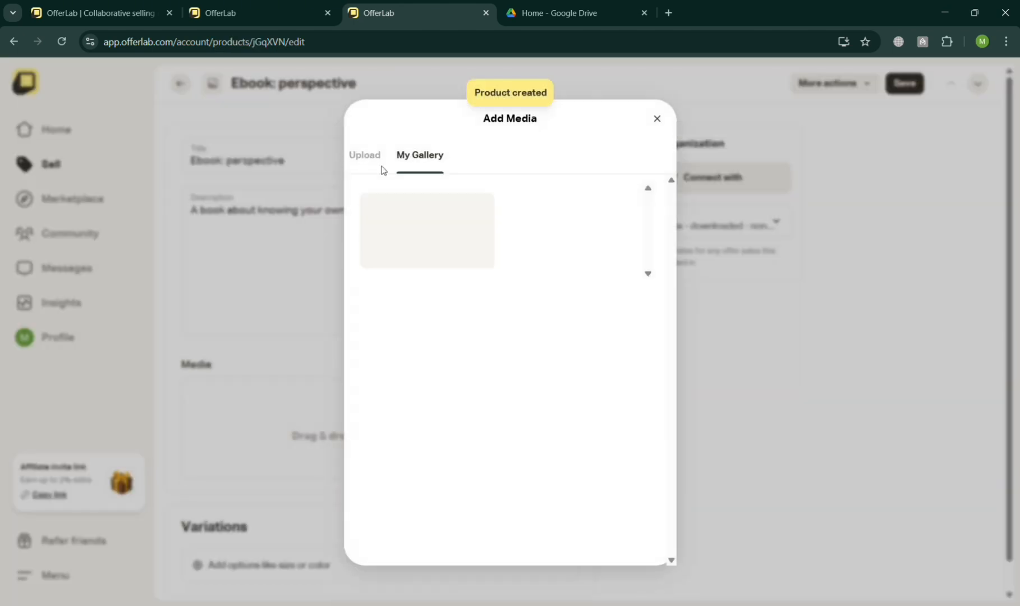
left_click(375, 159)
left_click(525, 362)
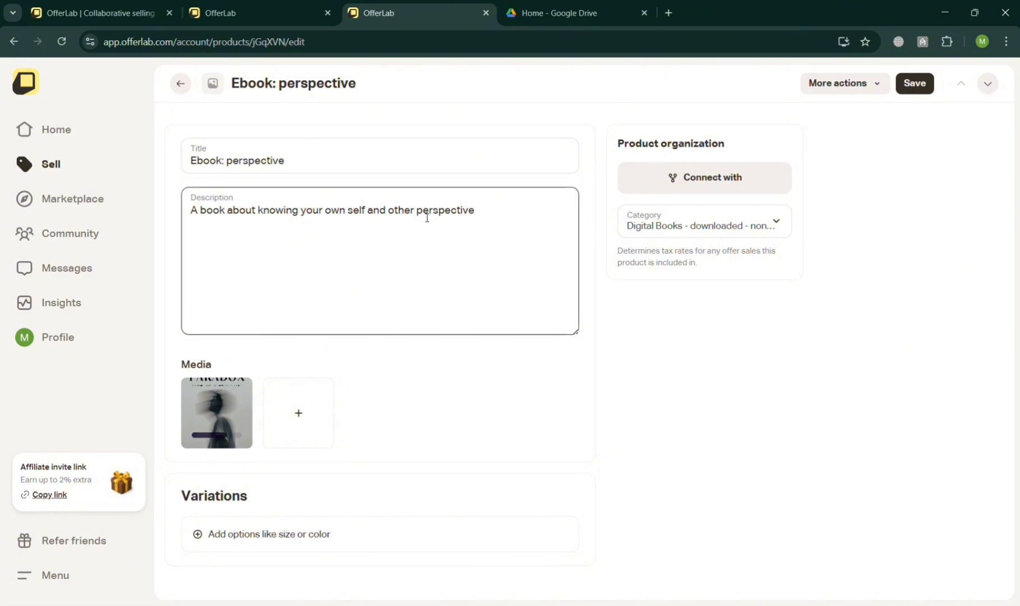
Change the product title to 'Ebook: PARADOX'
left_click(311, 167)
key("ctrl+shift+Left")
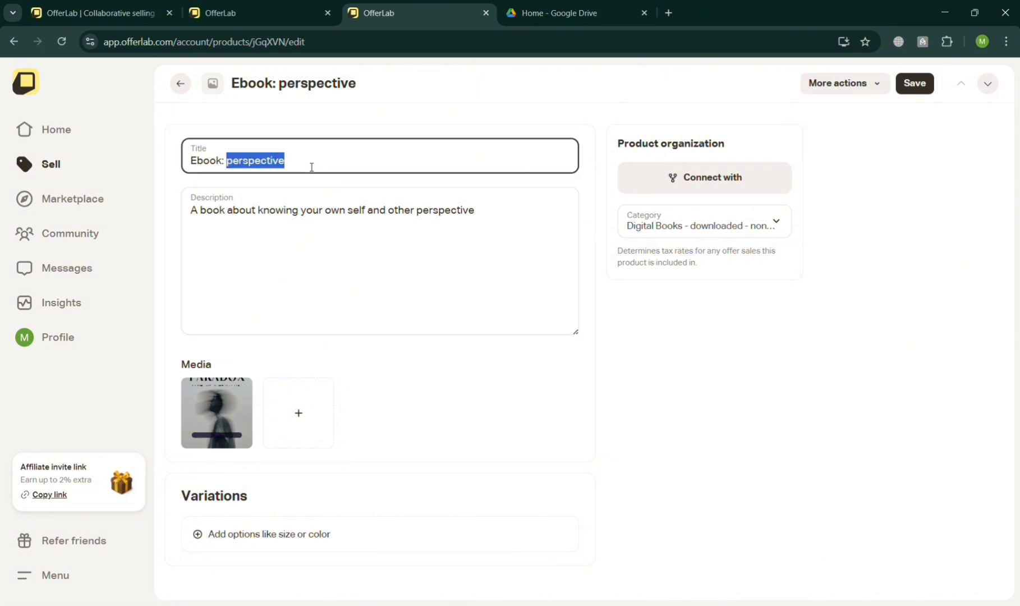
type("PARA")
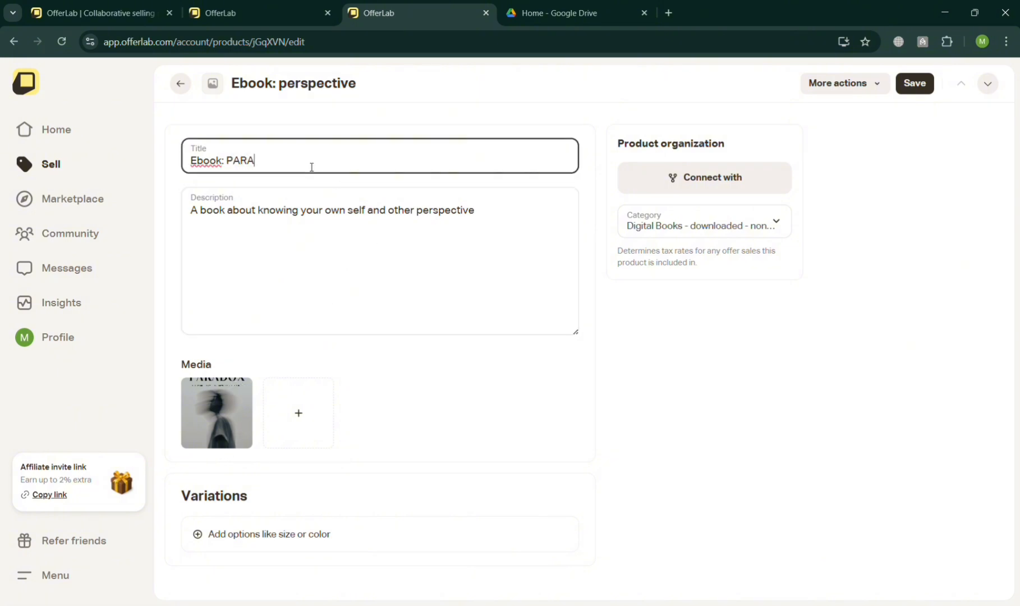
type("DOX")
left_click(563, 399)
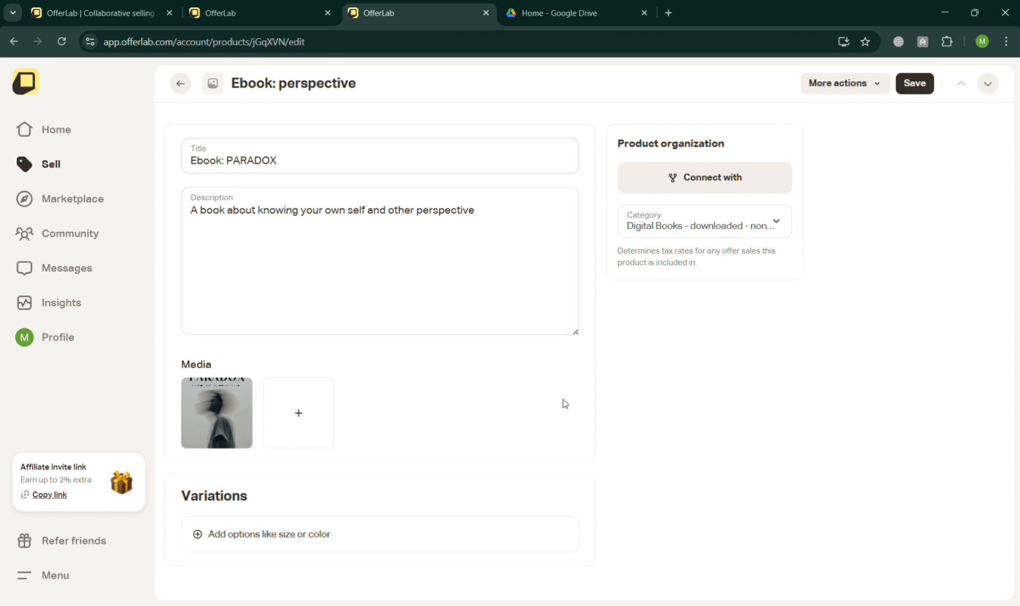
left_click(313, 544)
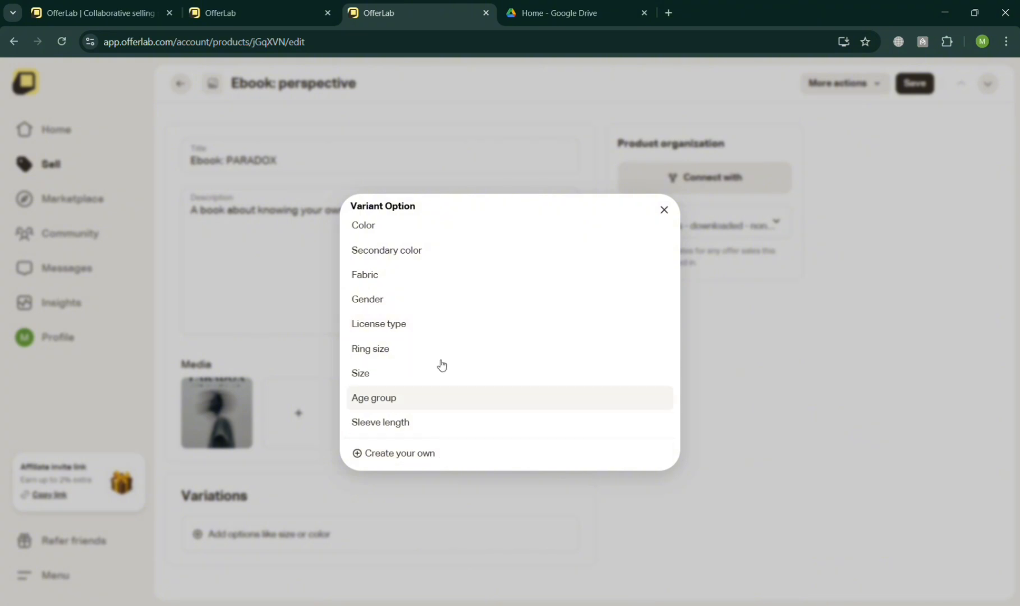
left_click(663, 210)
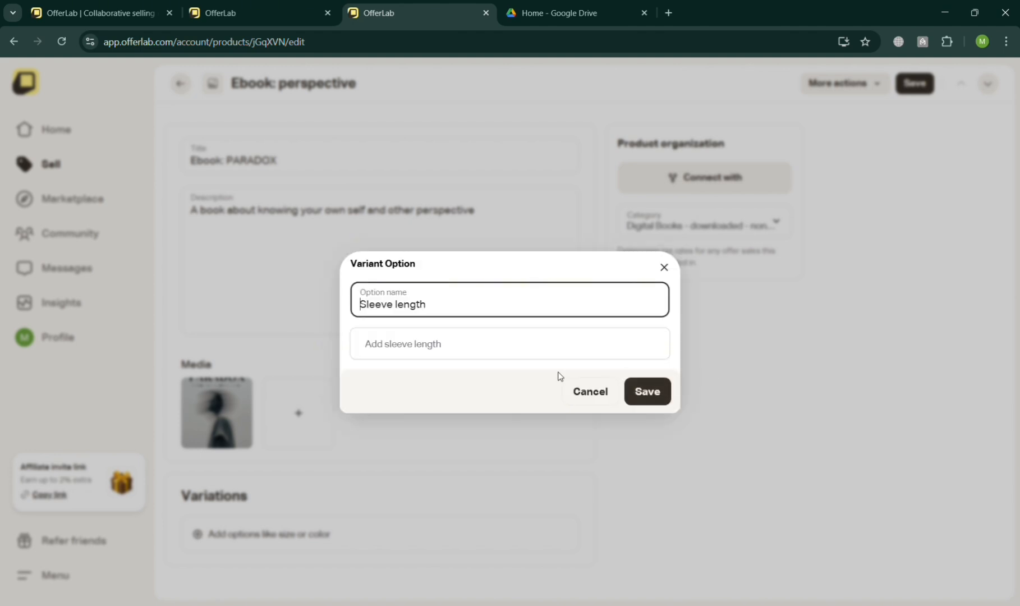
left_click(604, 402)
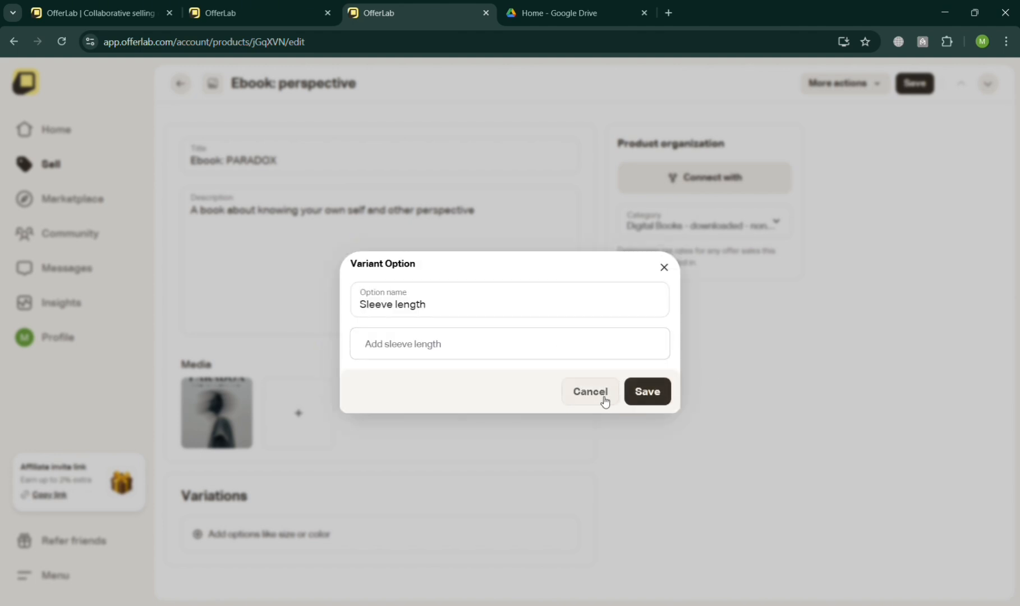
left_click(665, 207)
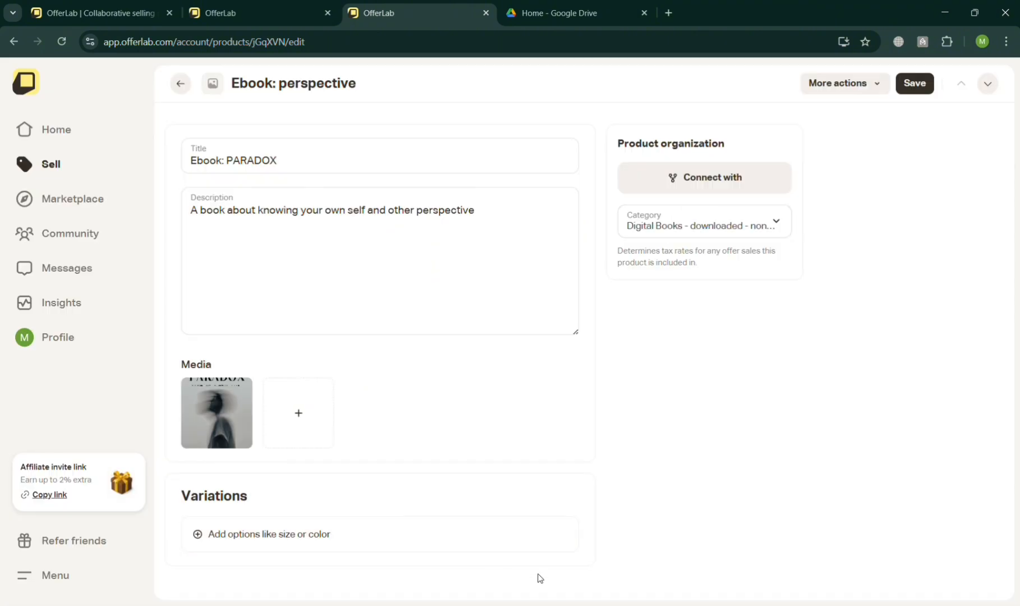
left_click(750, 190)
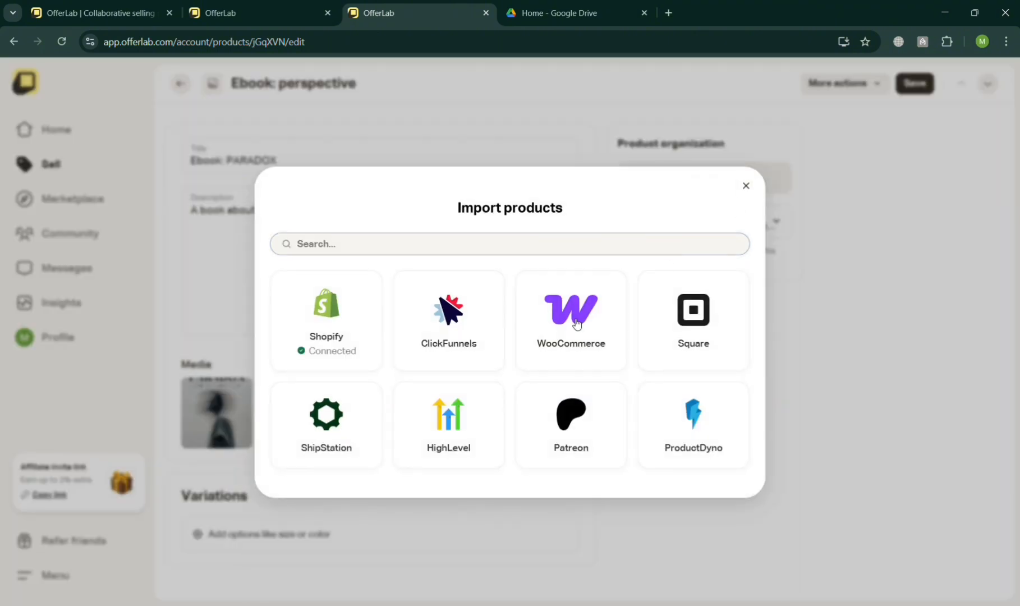
left_click(746, 185)
Save the product and return to the Library products list
left_click(910, 84)
left_click(923, 108)
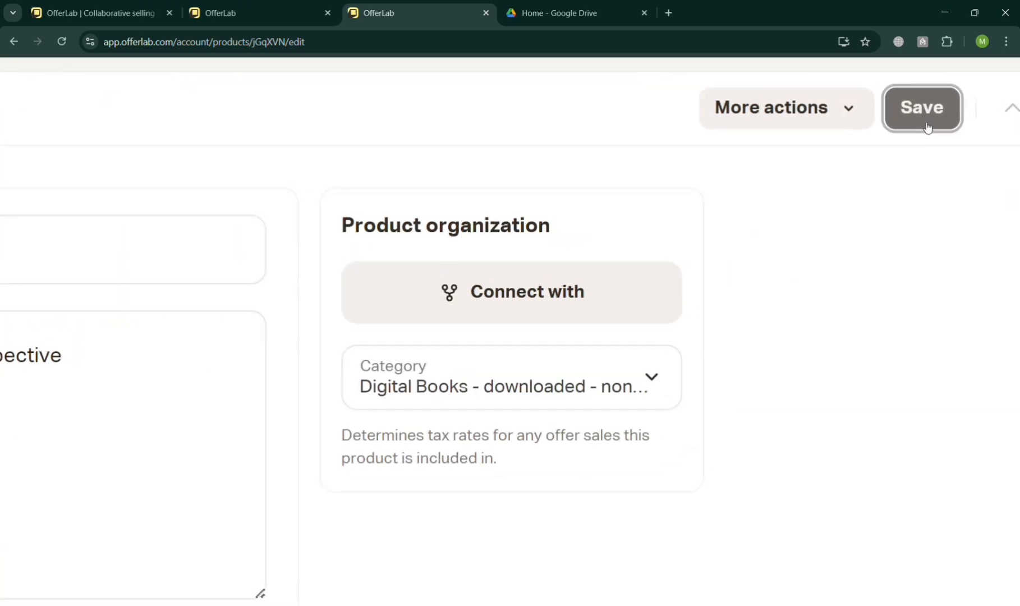
left_click(892, 123)
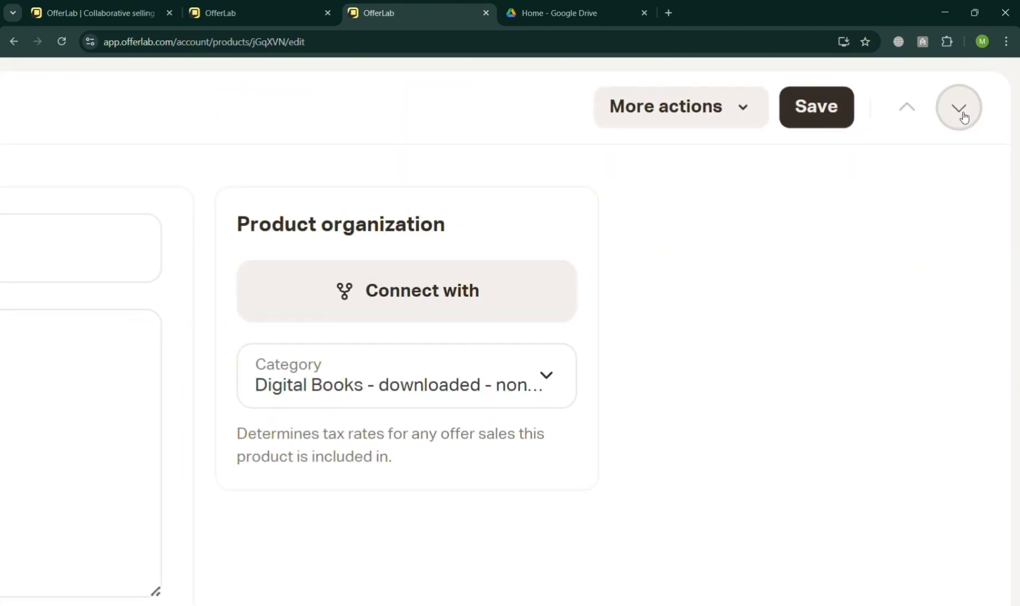
left_click(960, 108)
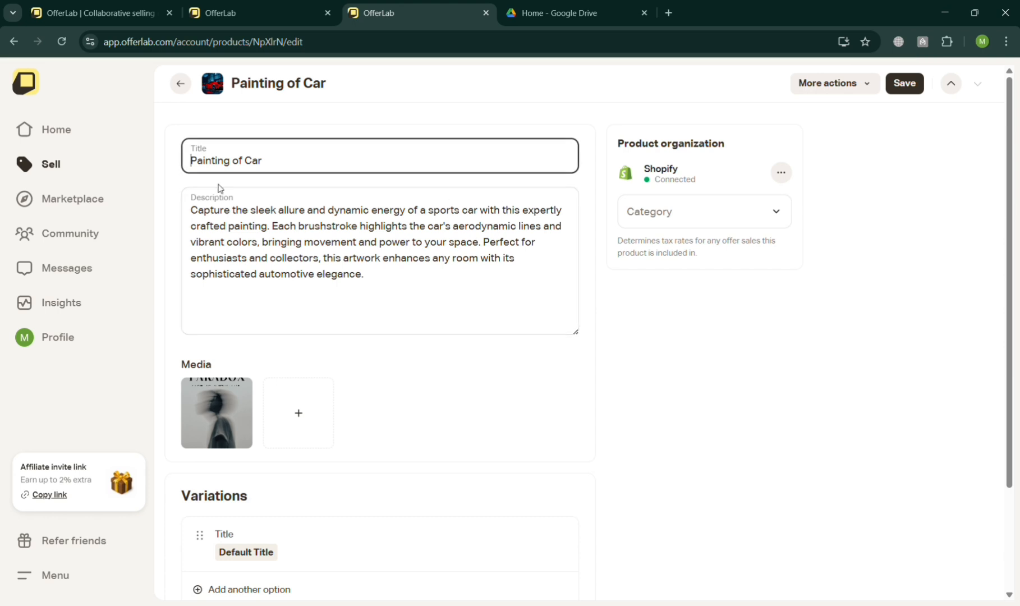
left_click(183, 92)
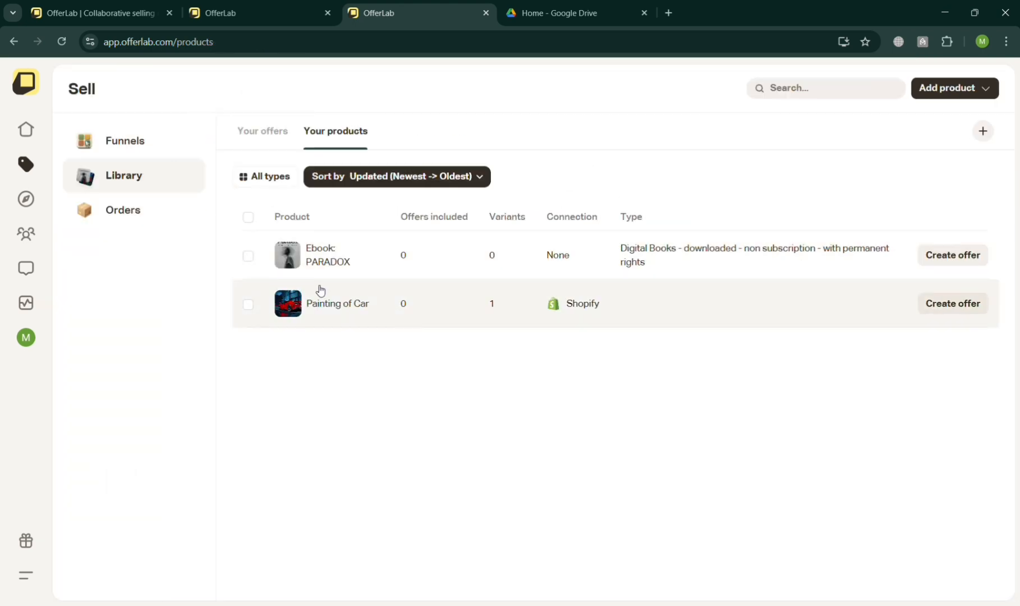
Create an offer from the Ebook: PARADOX product
left_click(248, 257)
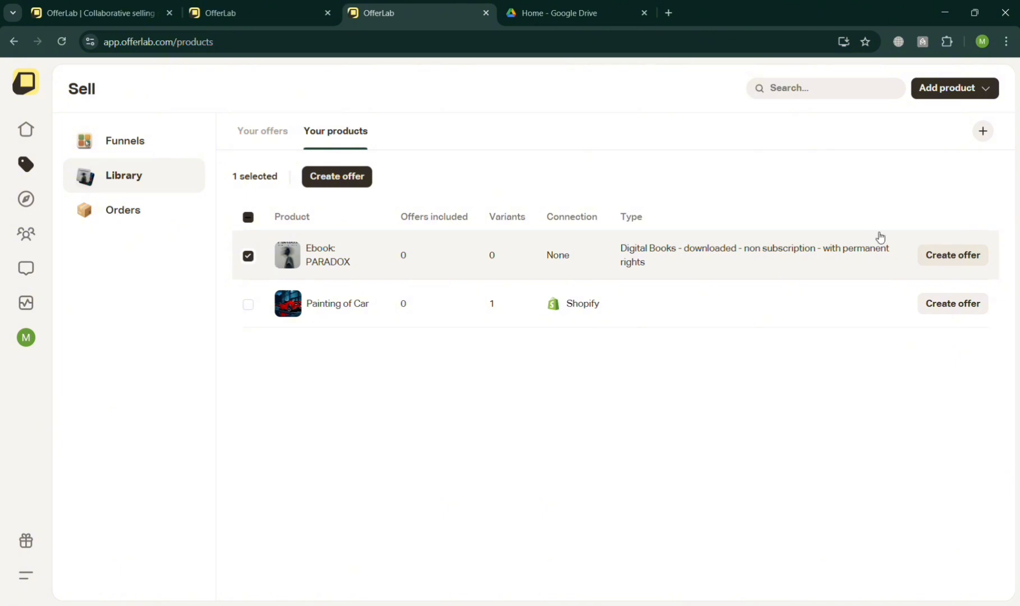
left_click(972, 257)
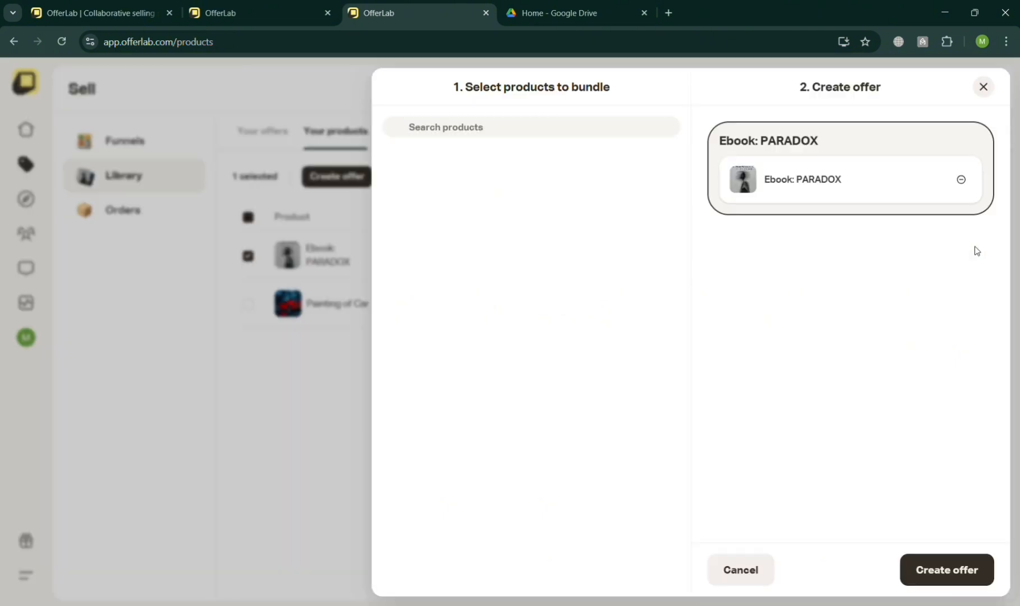
left_click(977, 572)
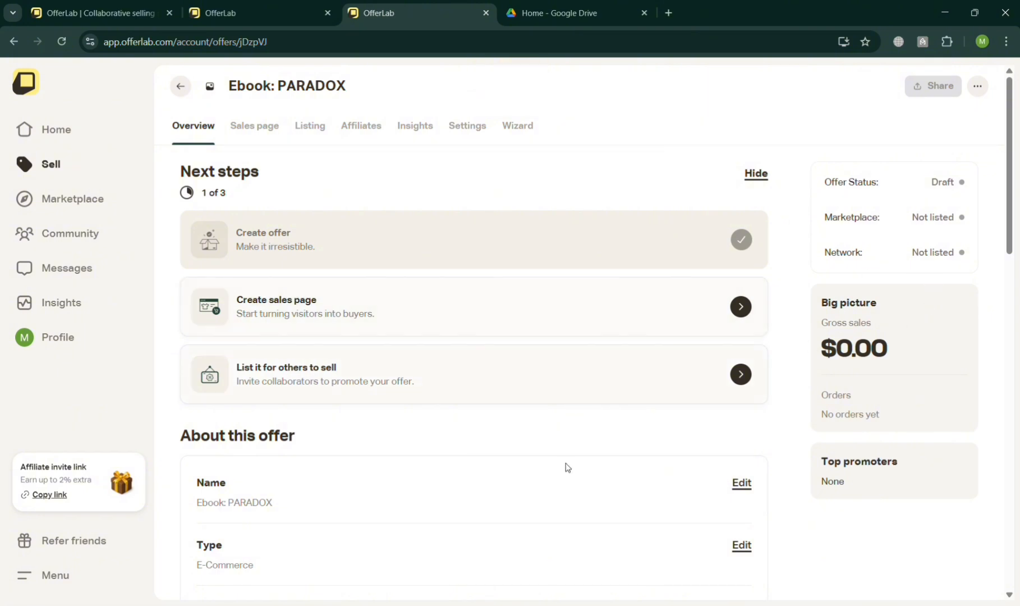
Start creating the offer's sales page and answer the website question with I don't have one
left_click(681, 313)
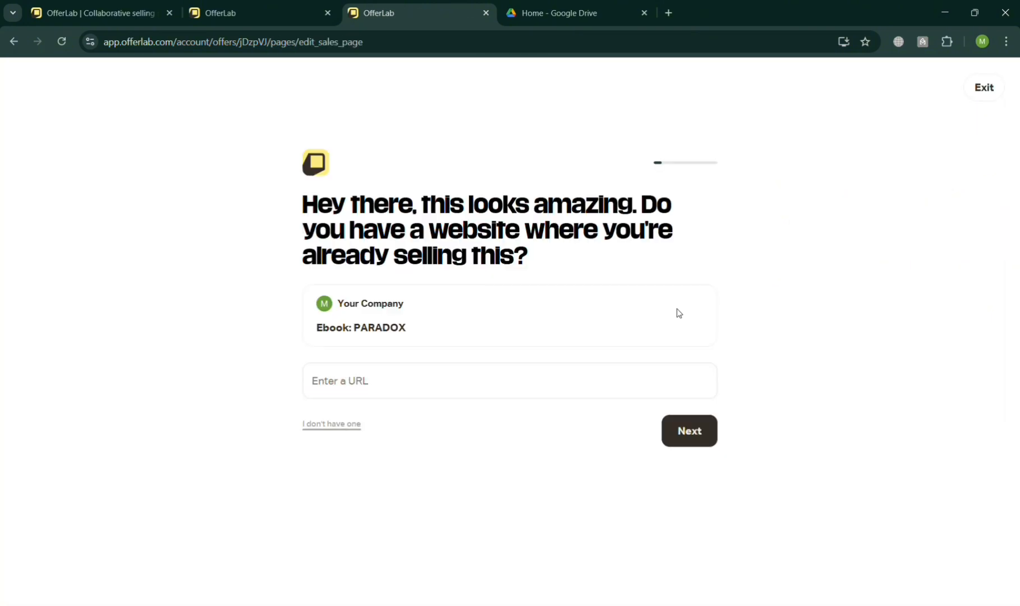
left_click(403, 380)
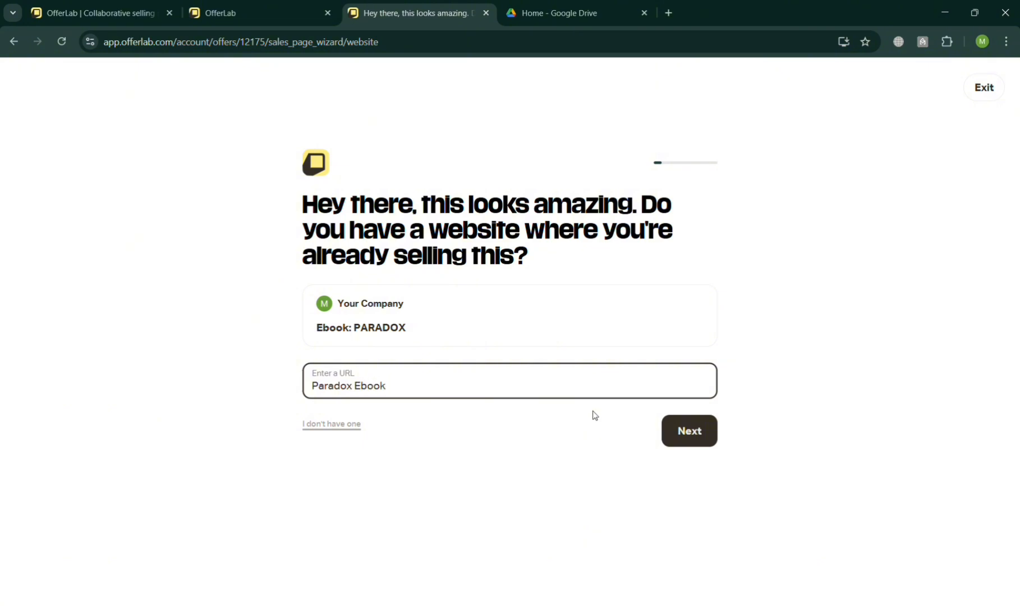
left_click(670, 428)
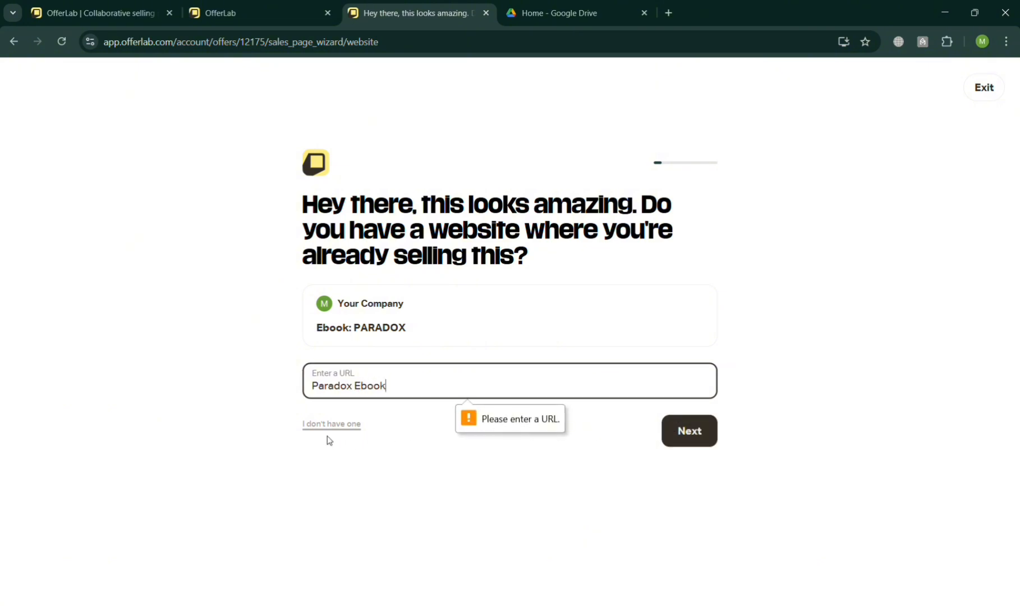
left_click(458, 340)
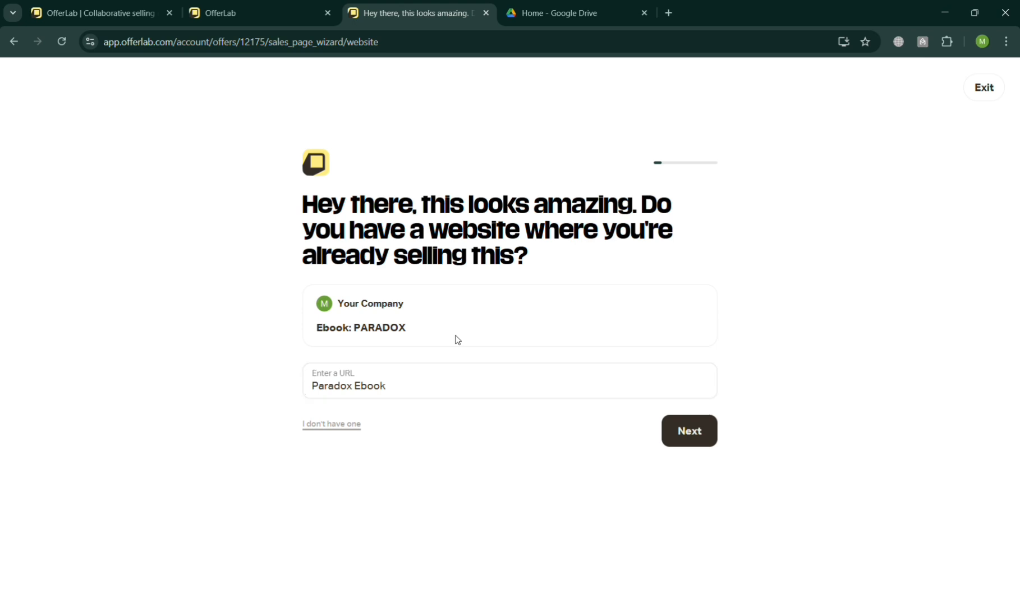
left_click(358, 424)
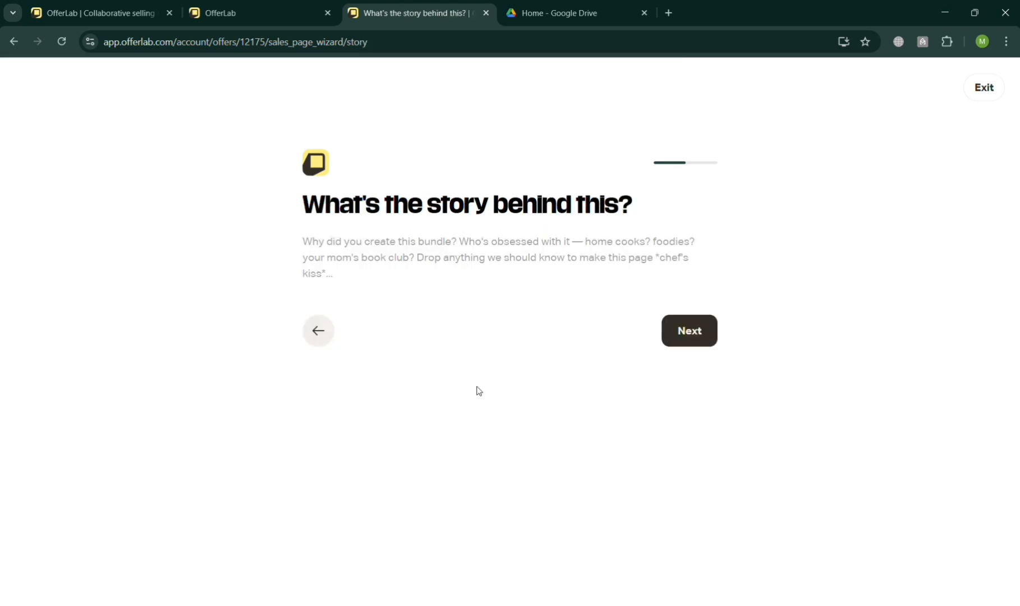
Skip the story question and upload an image file as the brand logo
left_click(696, 333)
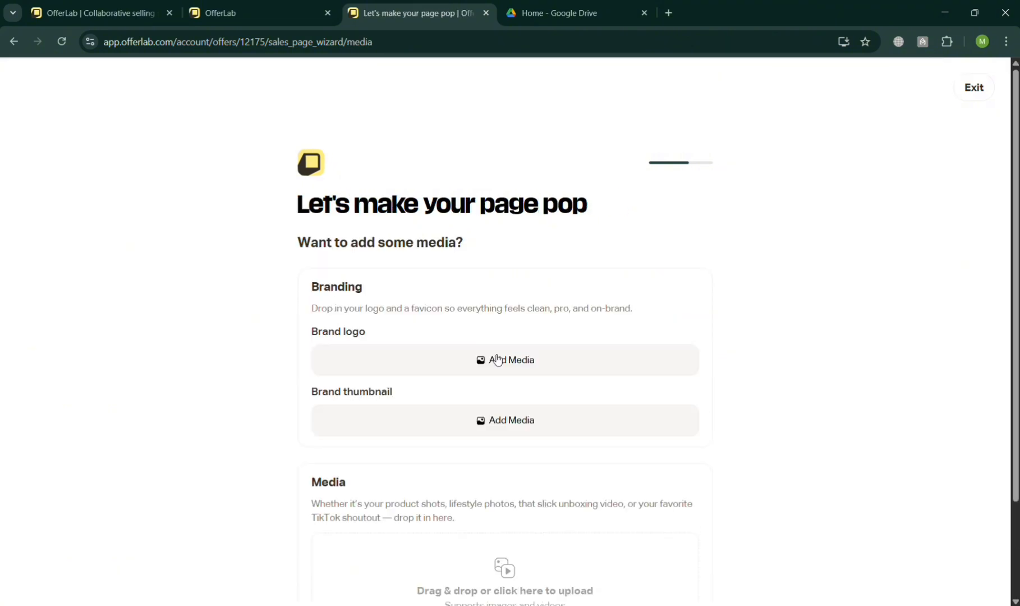
left_click(501, 362)
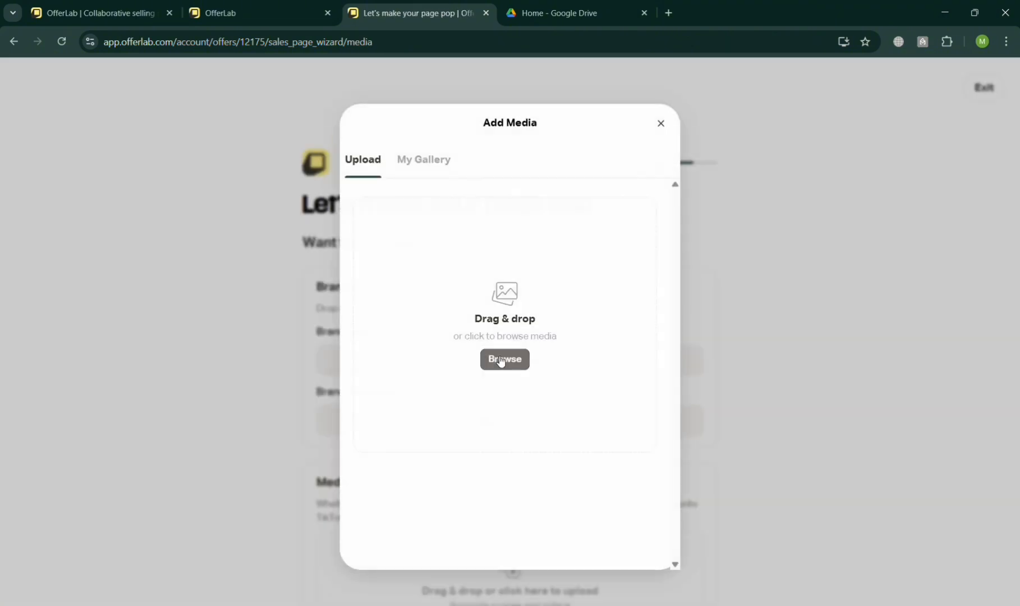
left_click(517, 355)
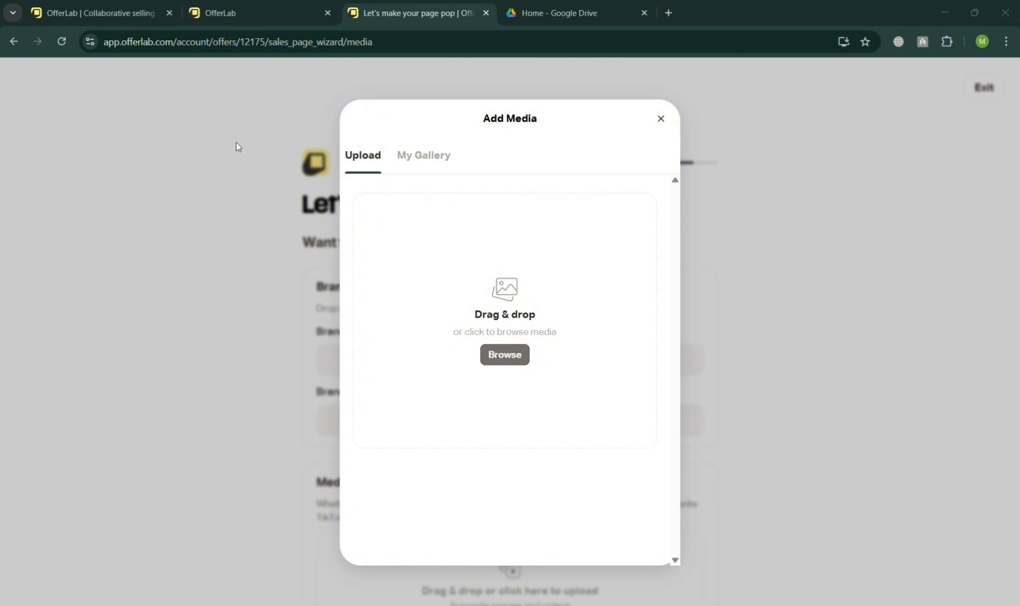
double_click(238, 167)
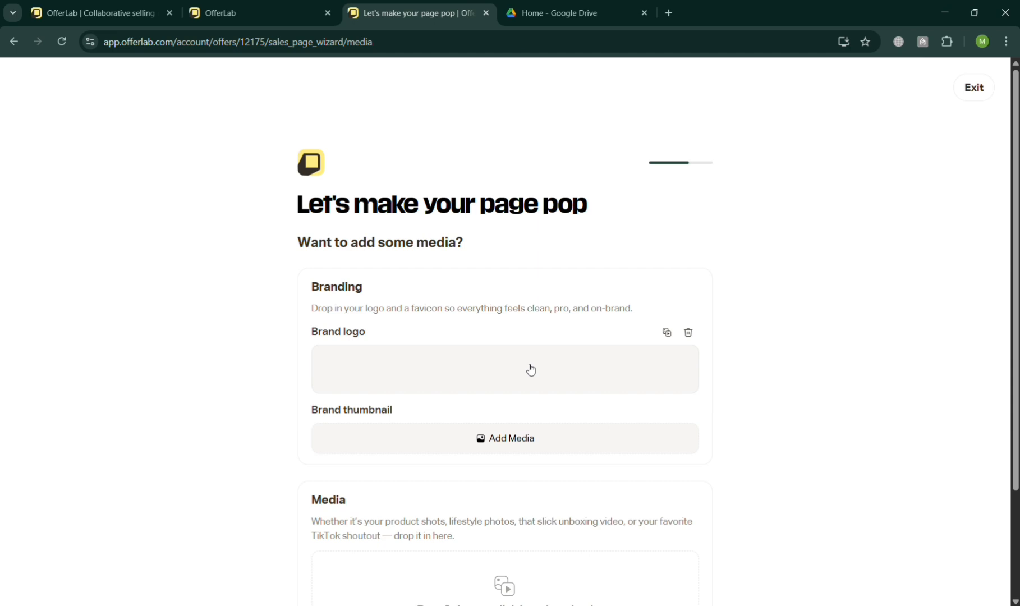
Upload an image as the brand thumbnail, close the media dialog, and continue to the next wizard page
left_click(518, 446)
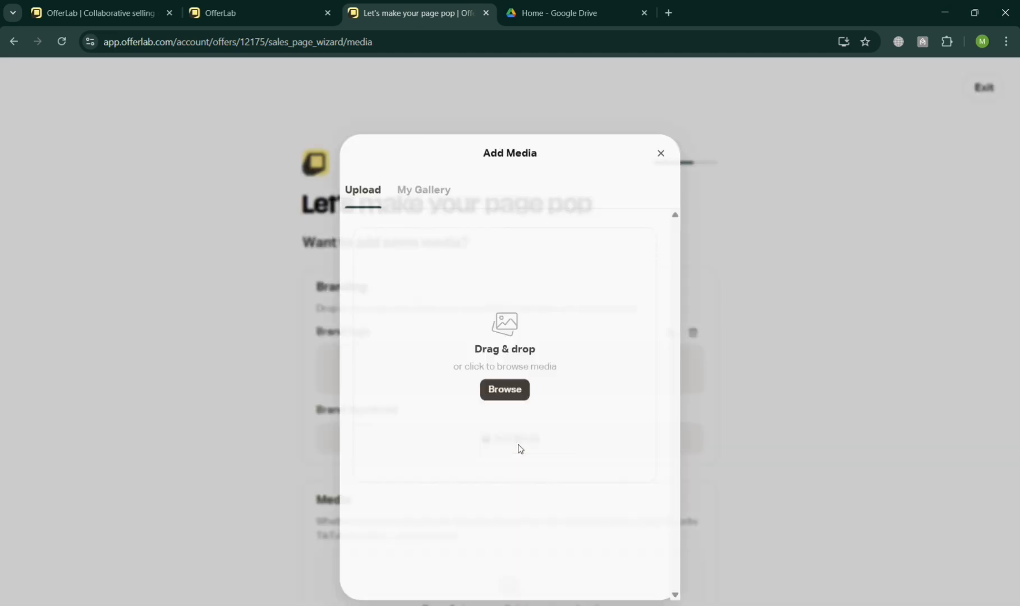
left_click(510, 358)
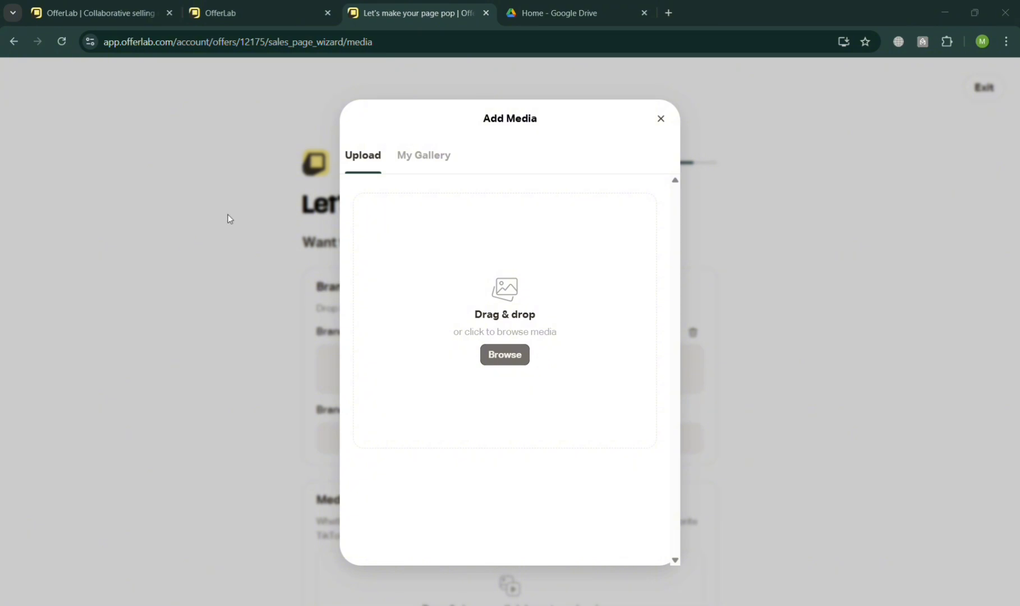
double_click(217, 175)
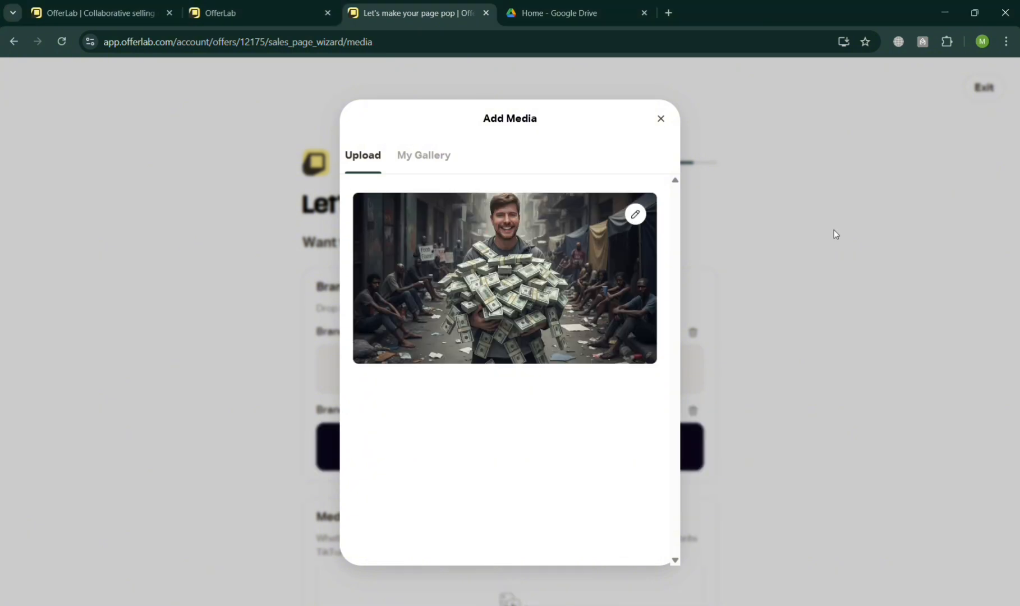
left_click(661, 118)
scroll(608, 390, "down", 3)
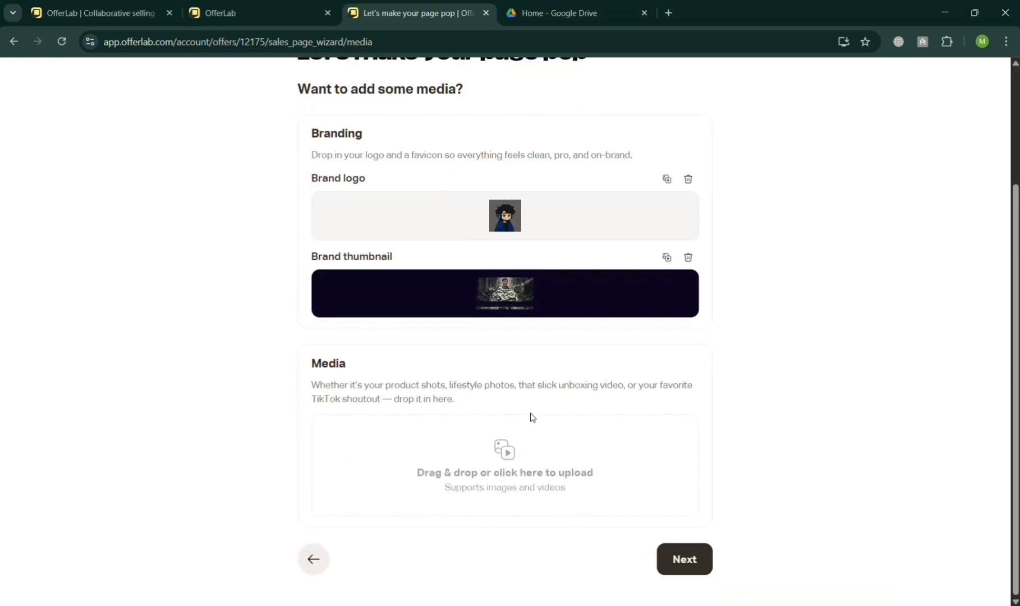
left_click(685, 557)
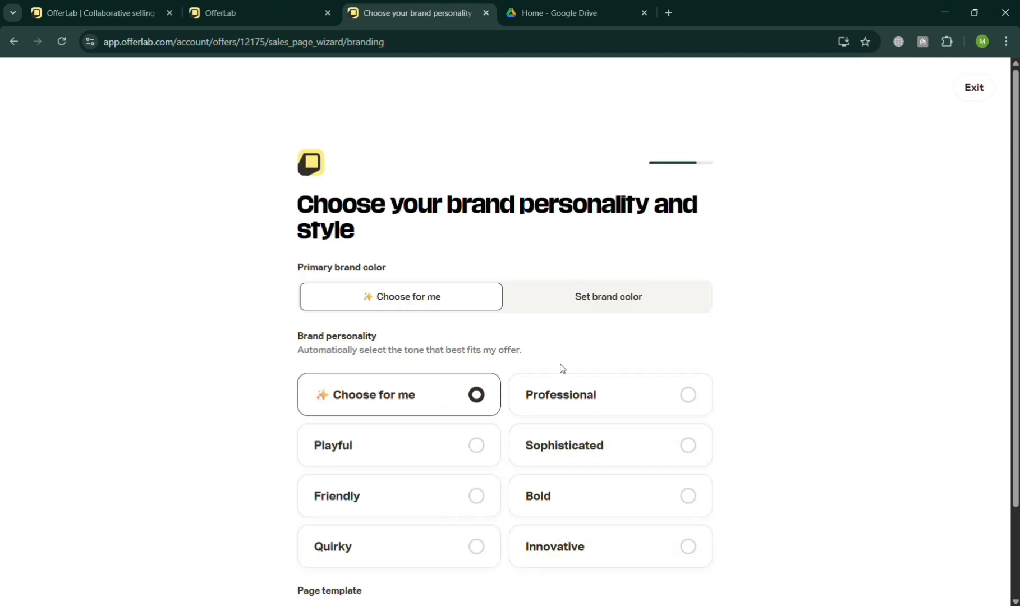
Choose to set the brand color, pick the Professional brand personality, and create the sales page
scroll(678, 412, "down", 2)
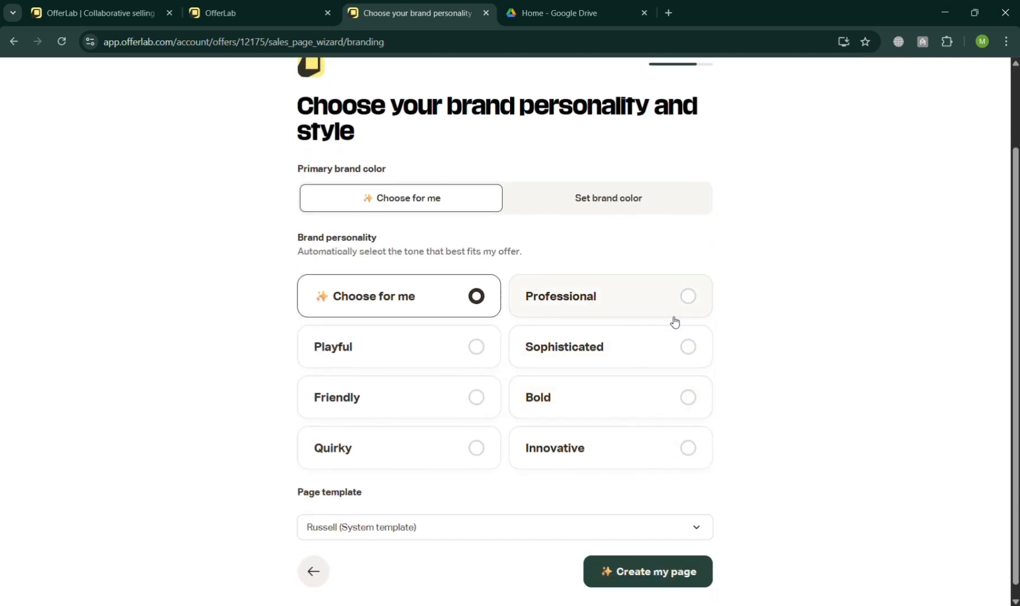
left_click(674, 202)
left_click(568, 355)
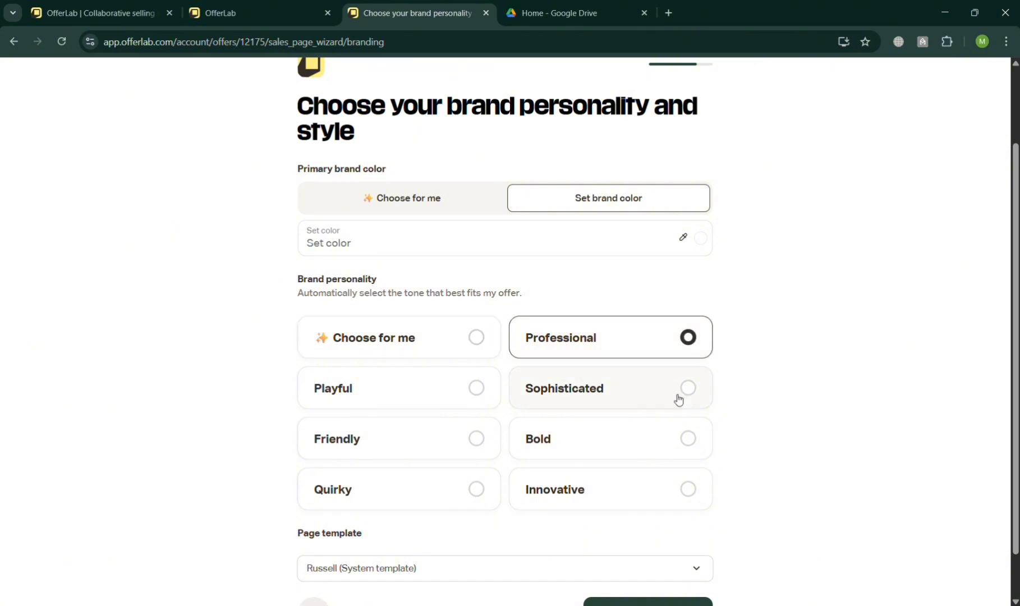
scroll(683, 449, "down", 1)
left_click(640, 560)
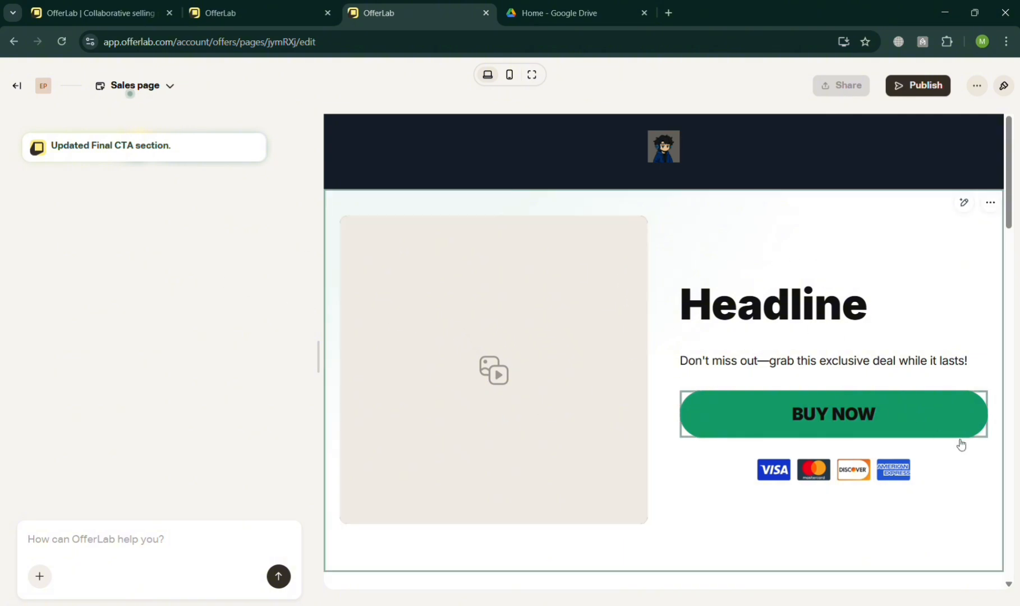
Review the generated sales page and start publishing it, getting paid with United States as the country
scroll(835, 438, "down", 8)
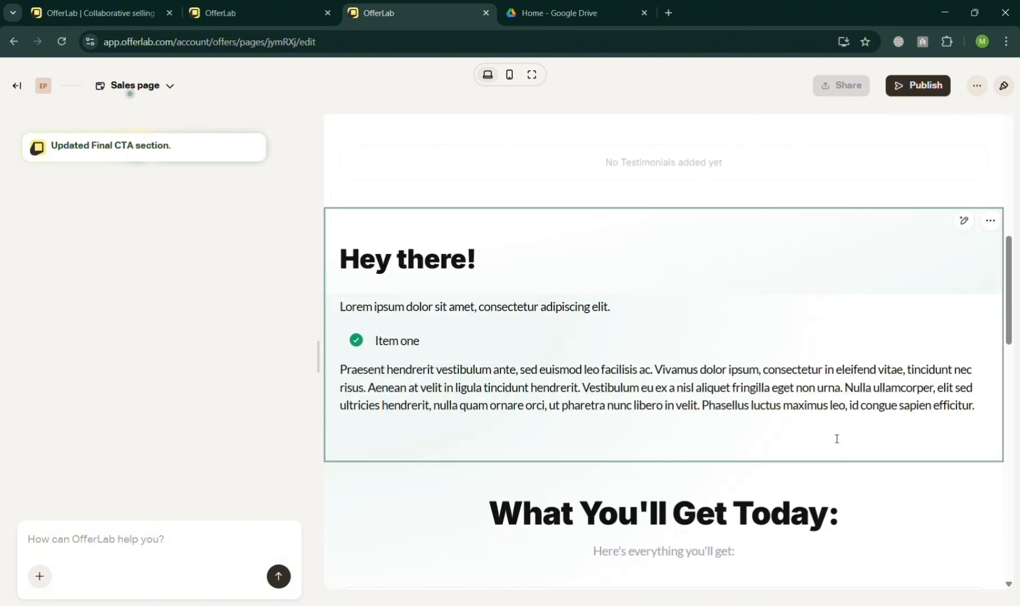
scroll(837, 438, "down", 12)
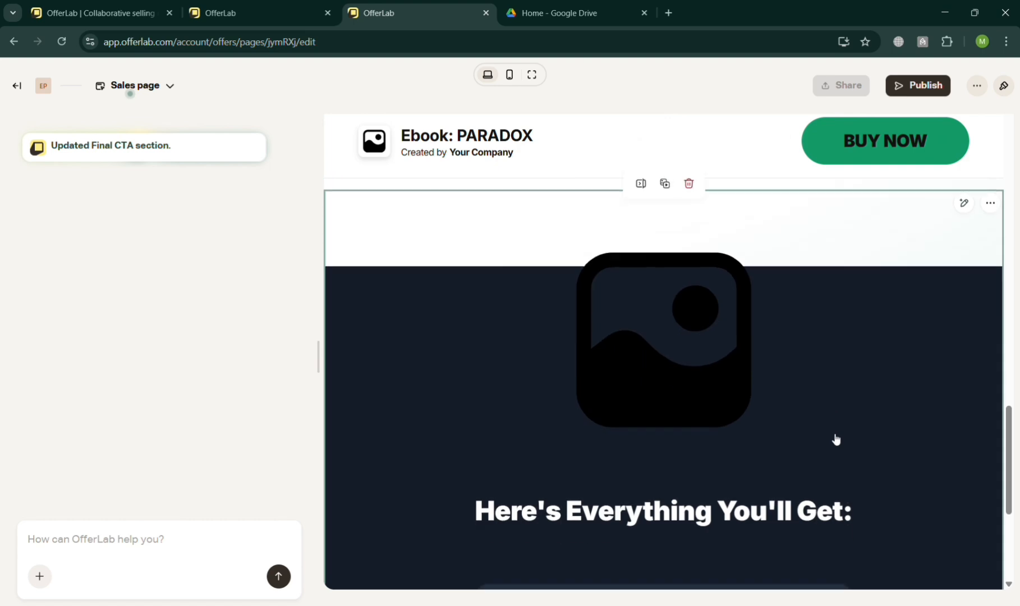
scroll(835, 440, "down", 6)
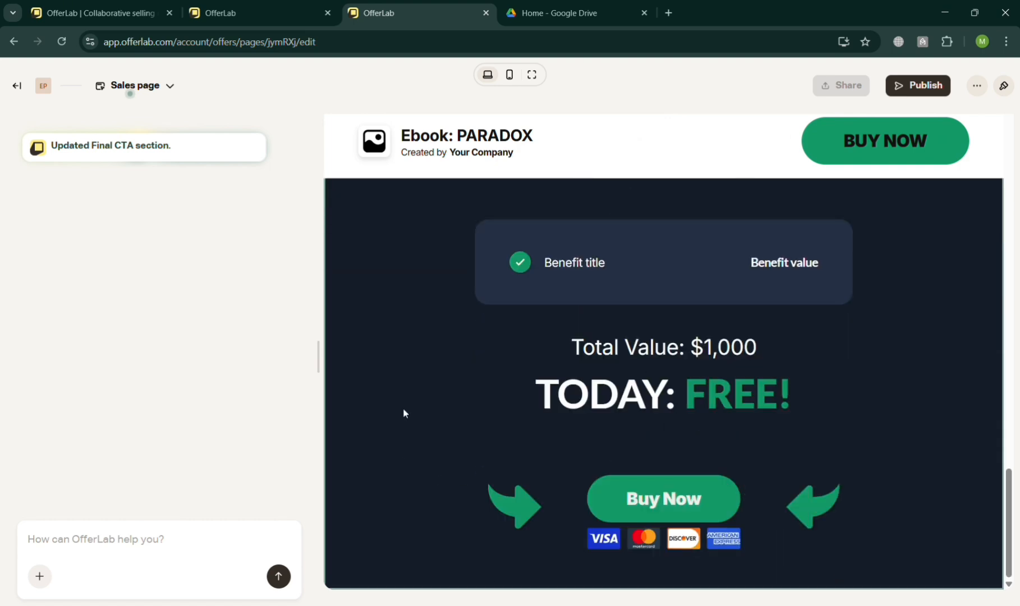
scroll(943, 190, "up", 20)
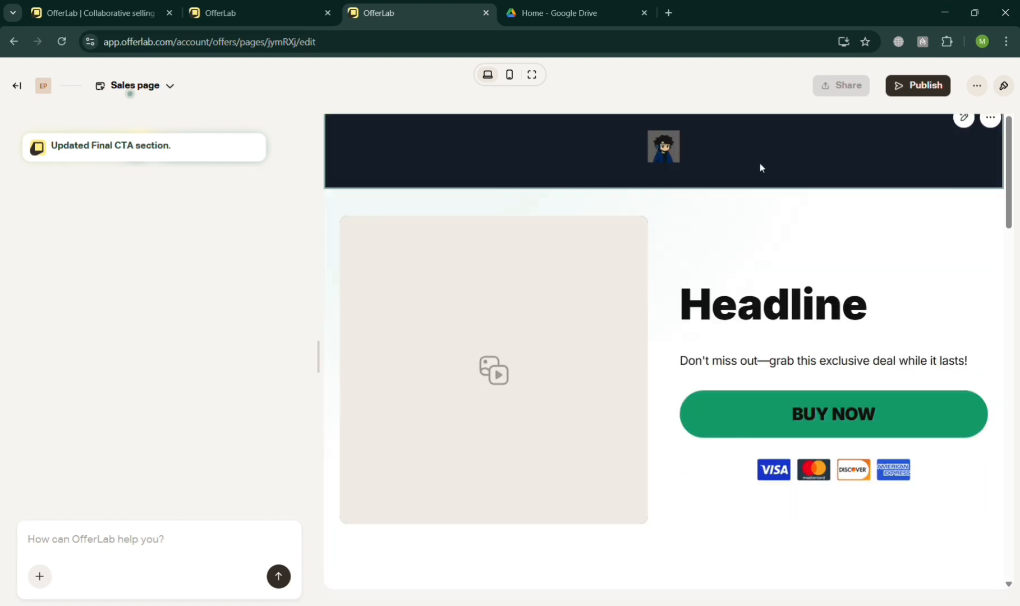
scroll(946, 105, "up", 5)
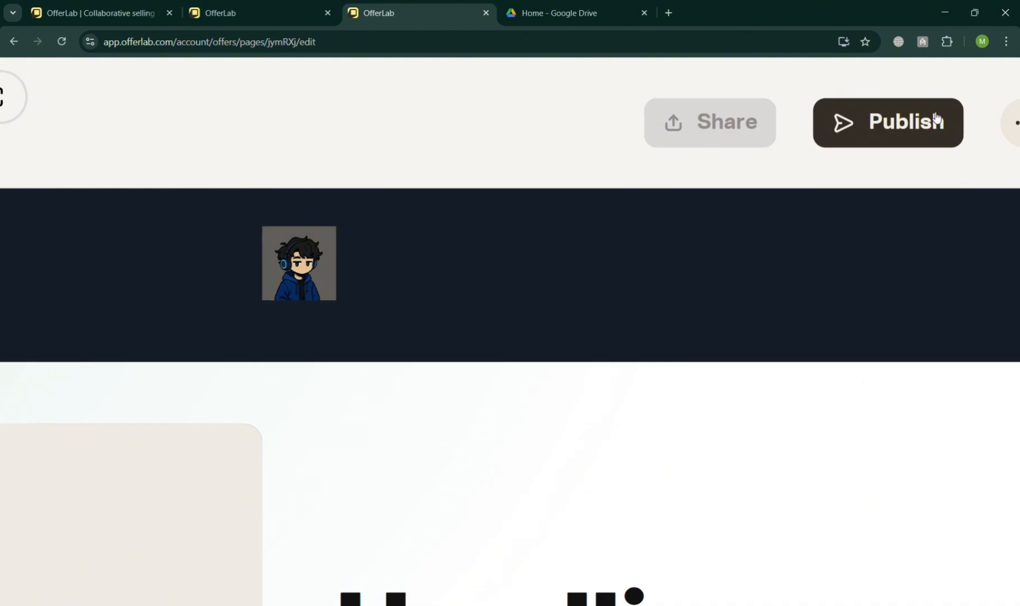
left_click(925, 132)
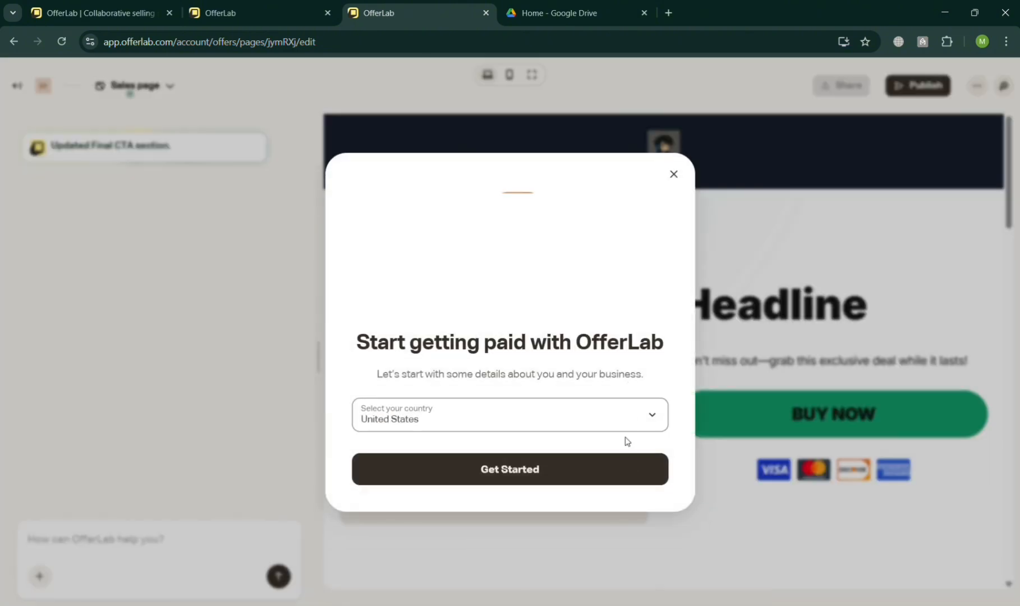
left_click(621, 469)
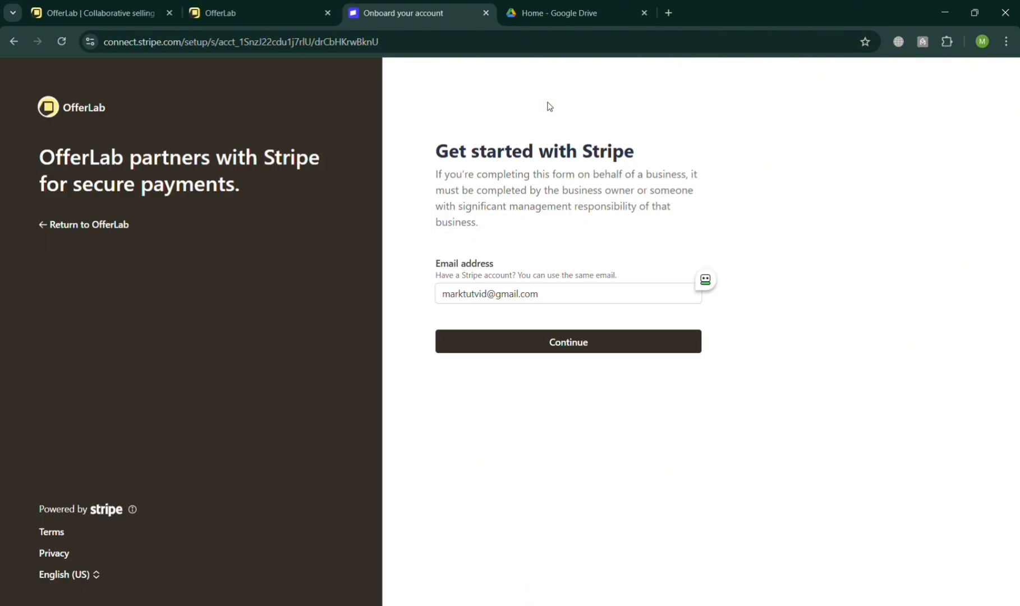
Continue Stripe onboarding with the prefilled account e-mail, then return to OfferLab without entering the password
left_click(578, 355)
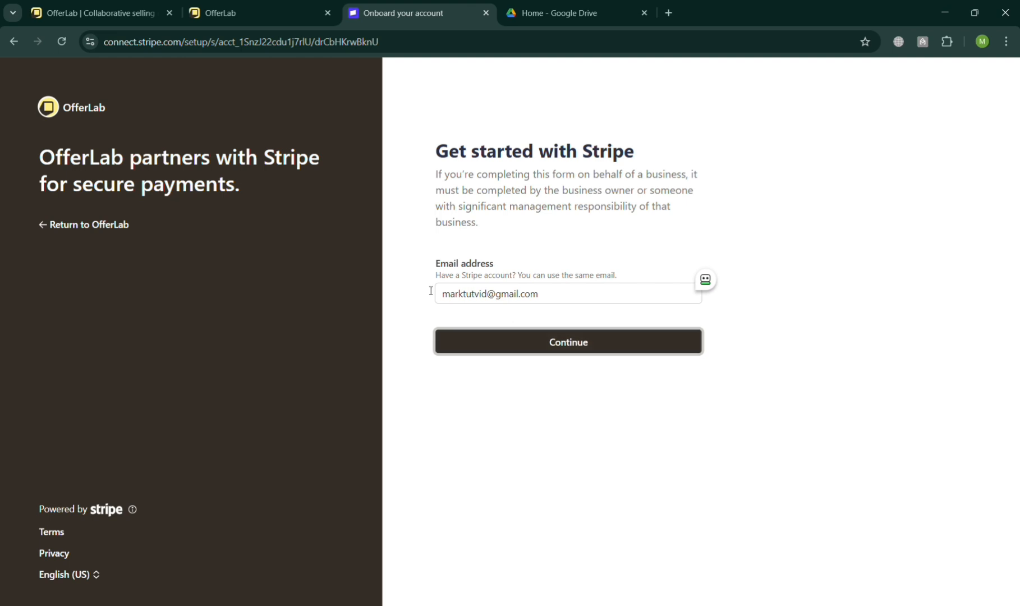
left_click(558, 343)
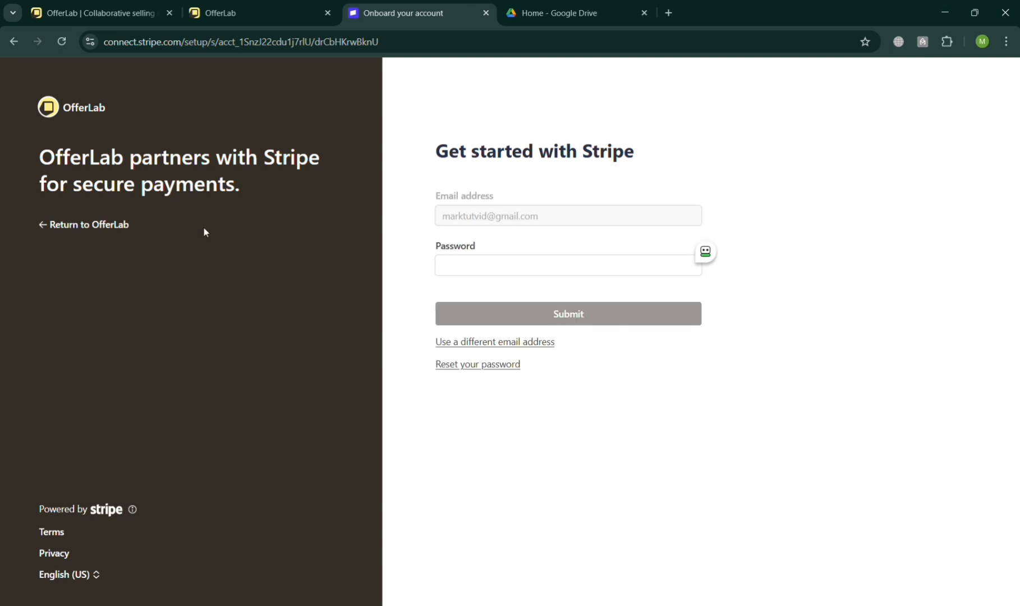
left_click(70, 226)
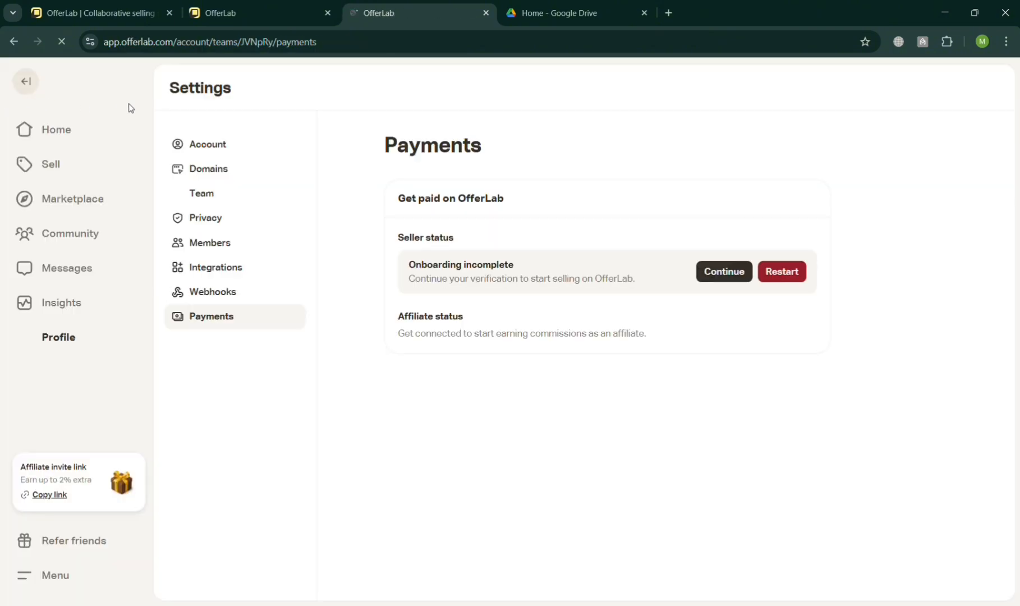
Open the Ebook: PARADOX offer's listing editor and add an image from the gallery as featured cover media
left_click(121, 175)
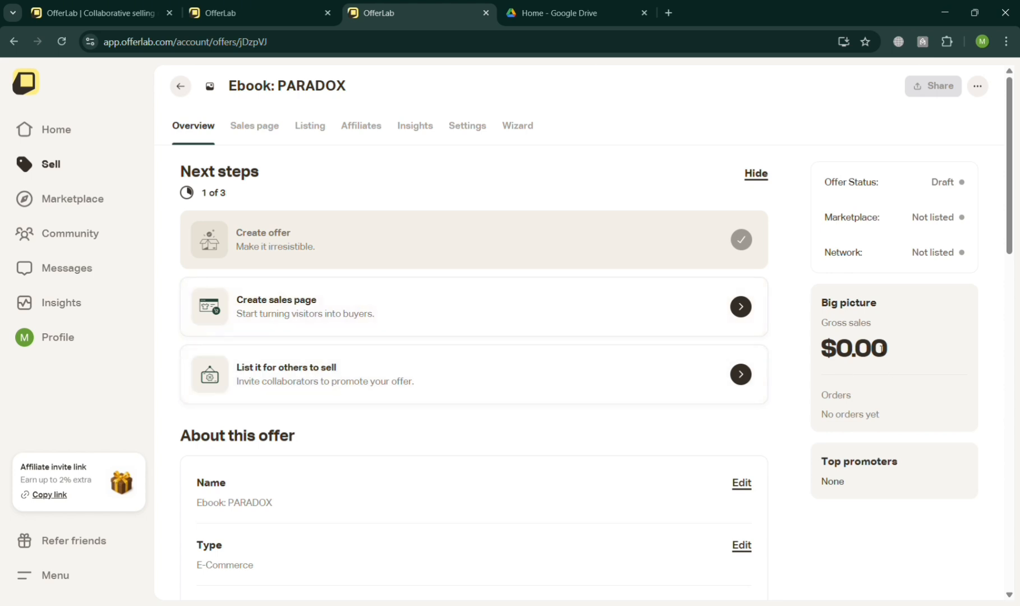
left_click(702, 380)
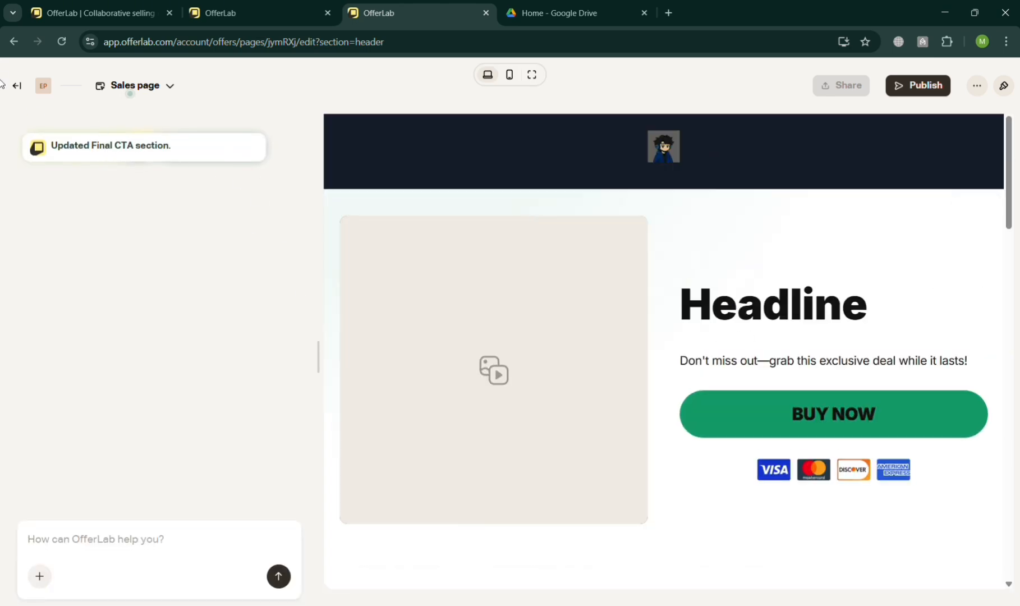
left_click(5, 48)
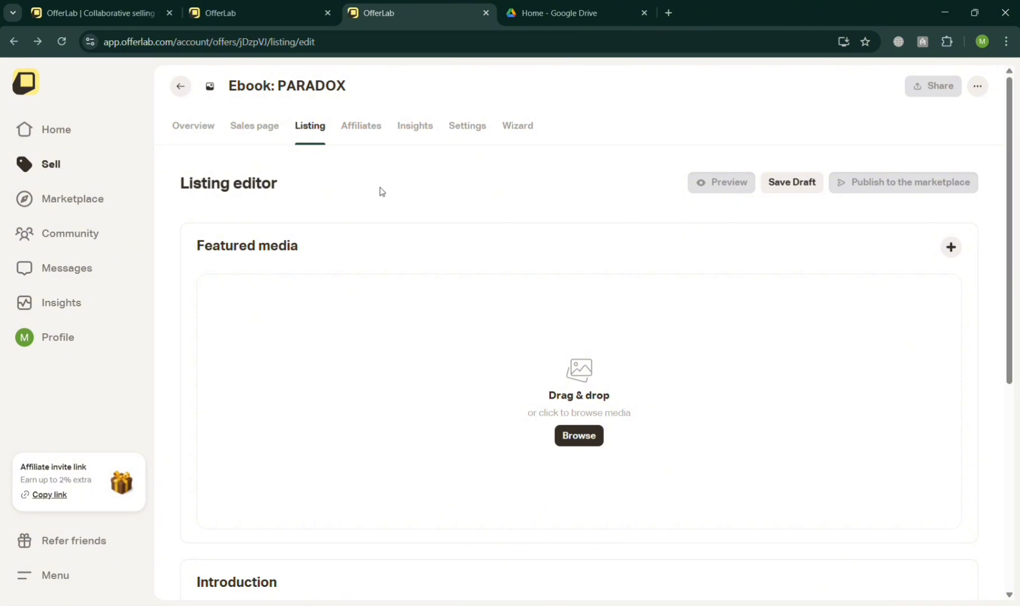
left_click(592, 432)
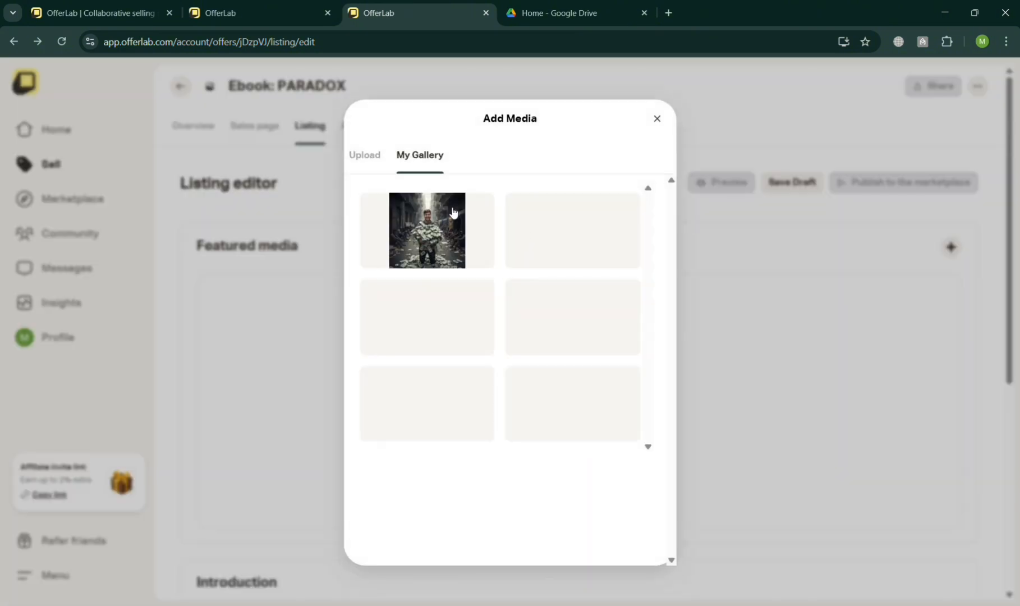
left_click(476, 399)
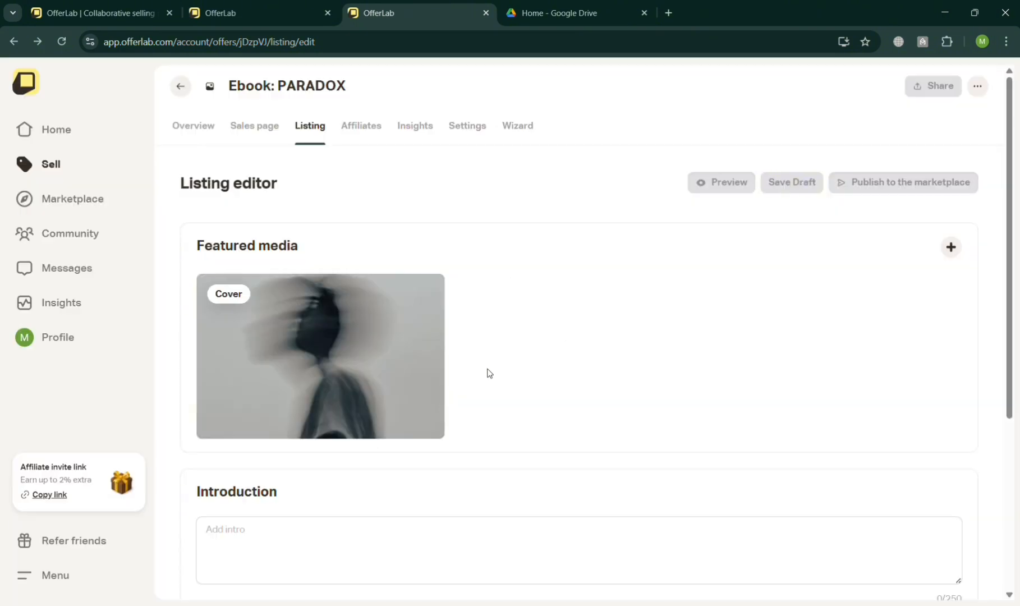
Examine the listing's Introduction and Description fields
scroll(555, 340, "down", 3)
left_click(470, 345)
scroll(435, 349, "down", 1)
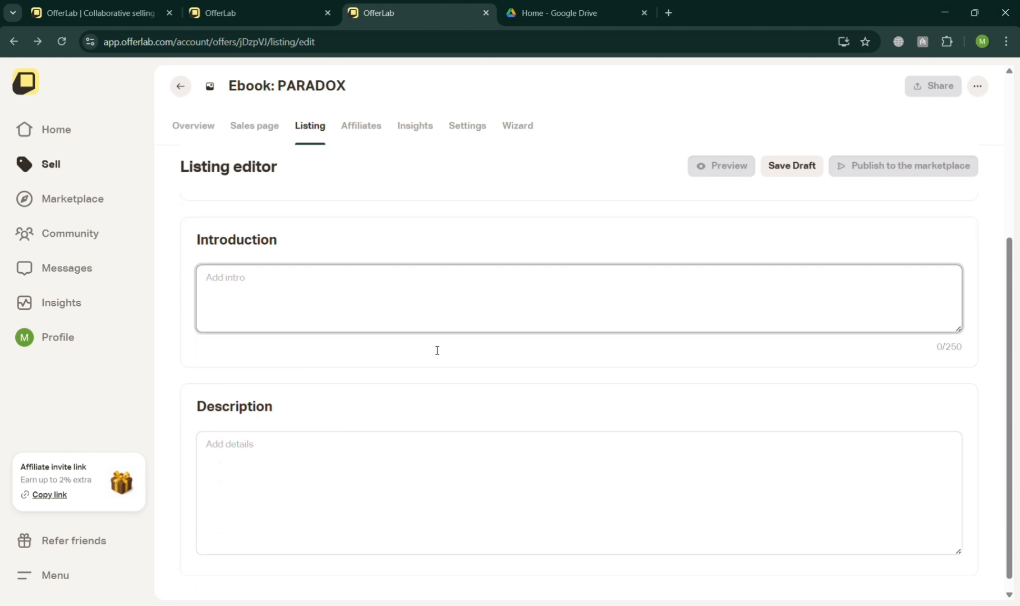
left_click(434, 456)
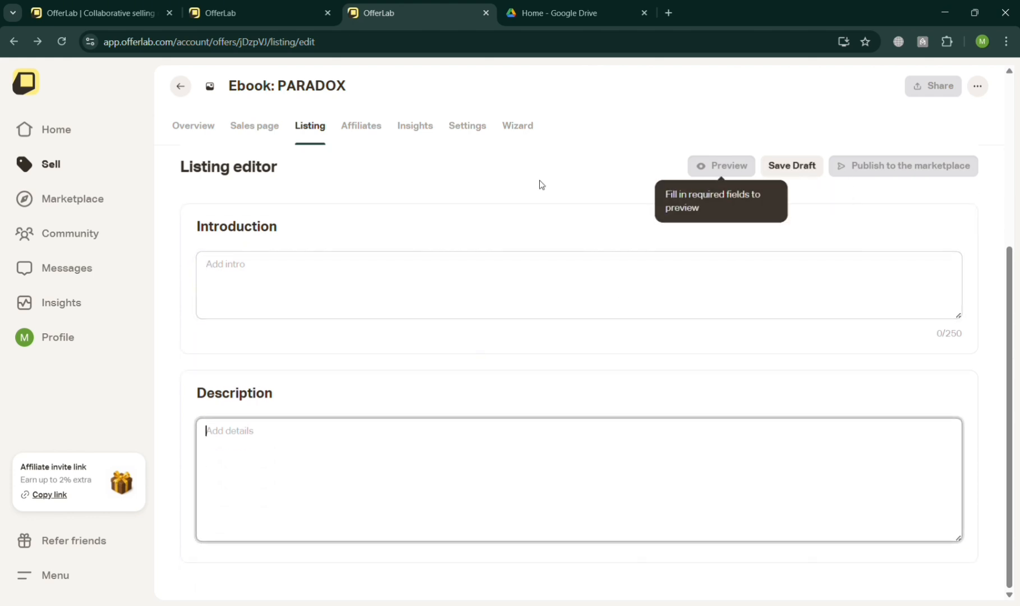
Browse the offer's Affiliates, Insights and Settings tabs, then review the Overview details down to the thank-you page
left_click(364, 135)
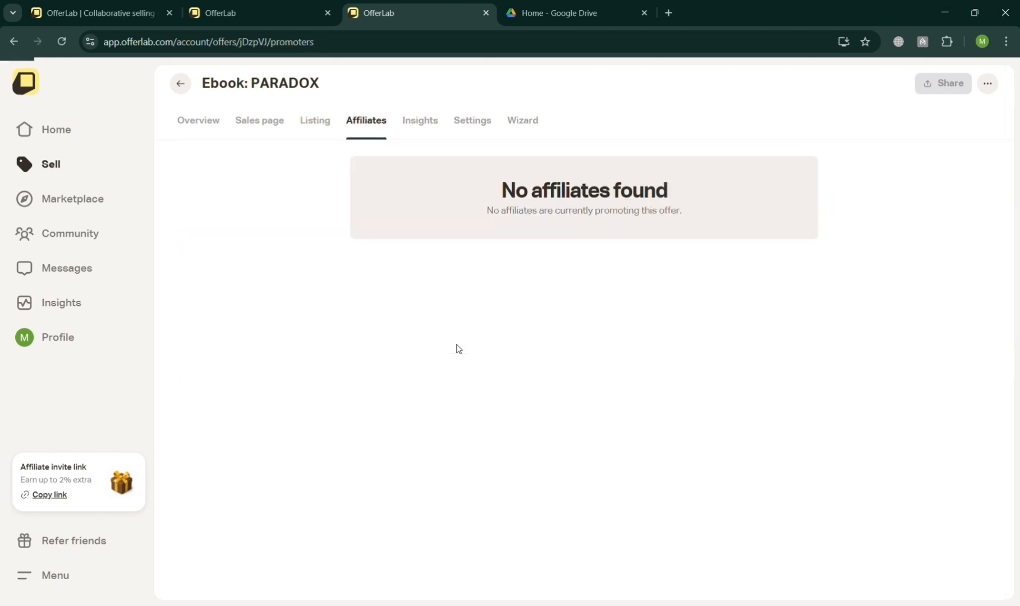
left_click(422, 135)
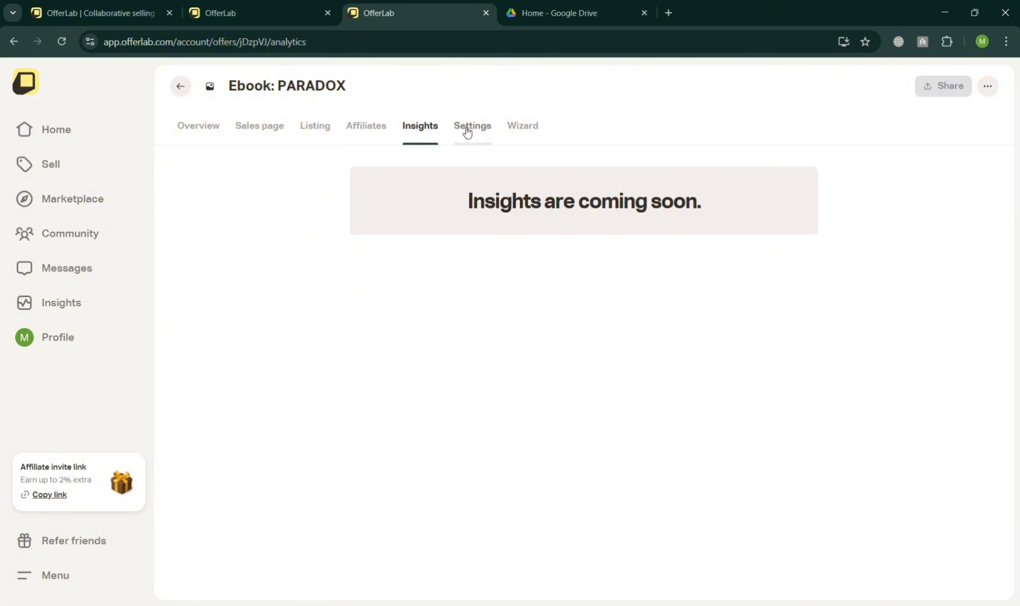
left_click(483, 132)
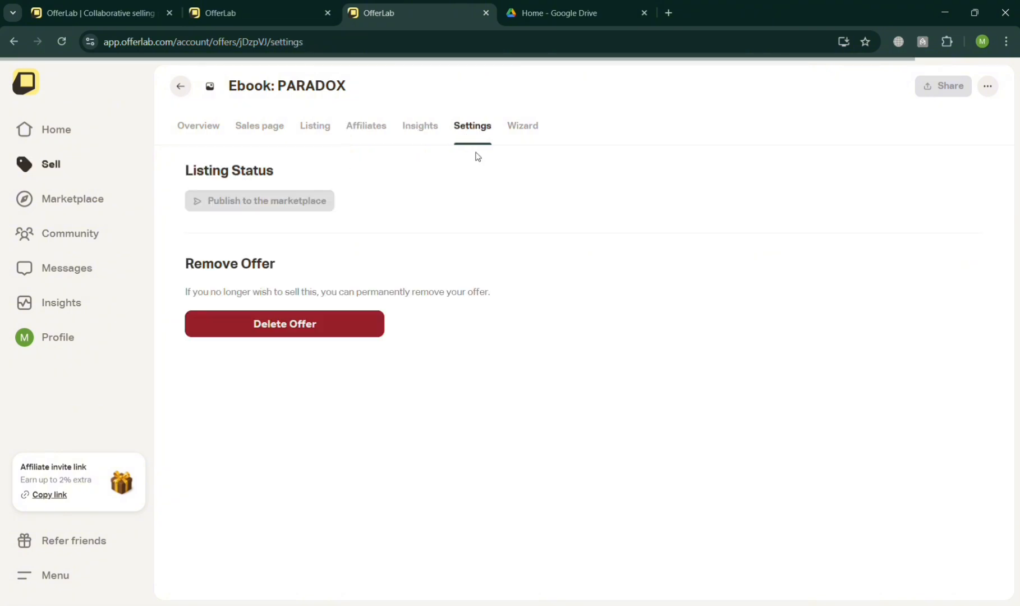
left_click(205, 136)
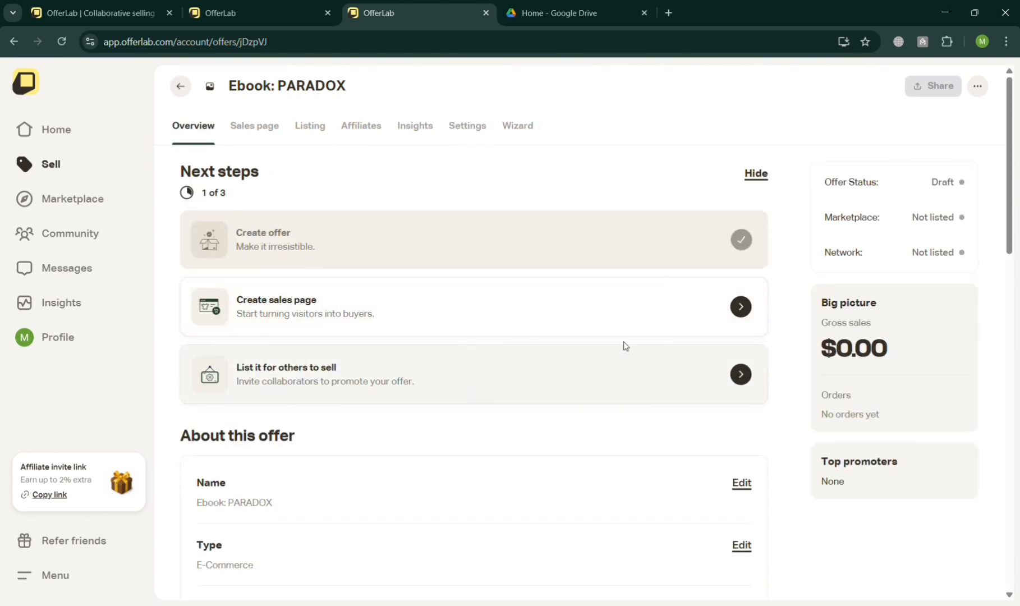
scroll(744, 368, "down", 6)
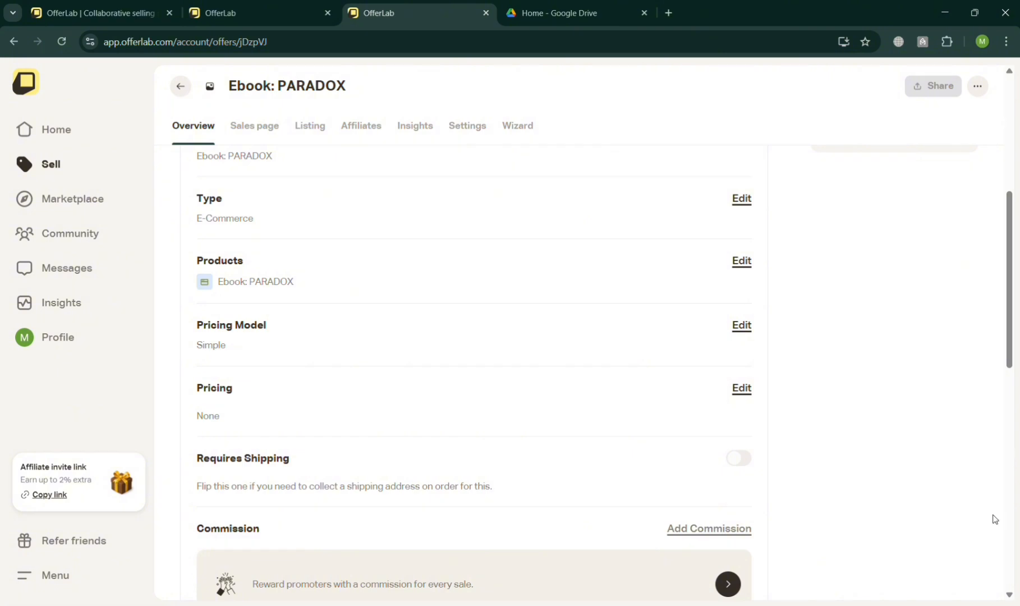
scroll(699, 511, "down", 7)
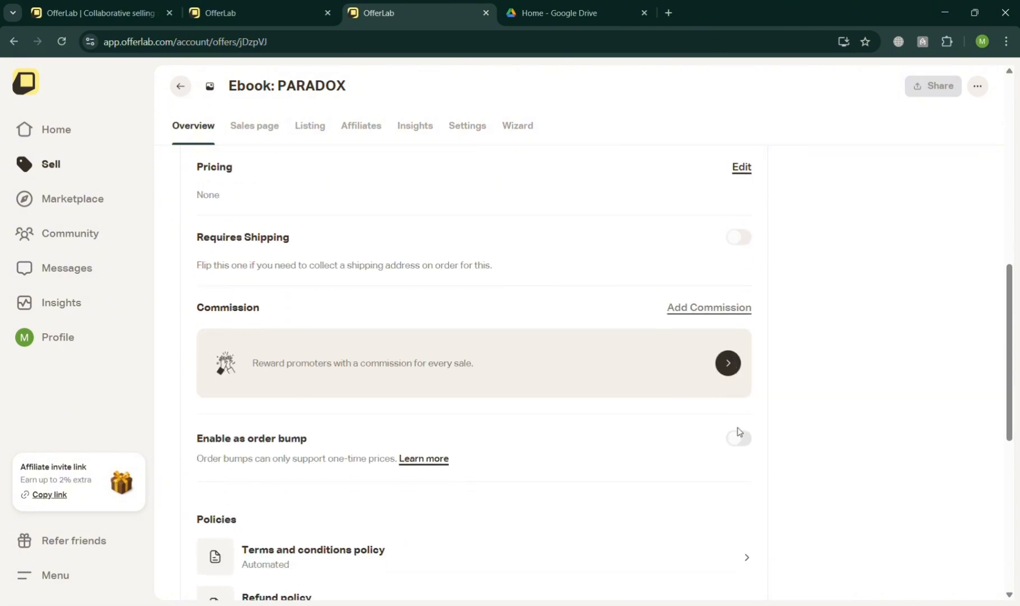
scroll(729, 467, "down", 2)
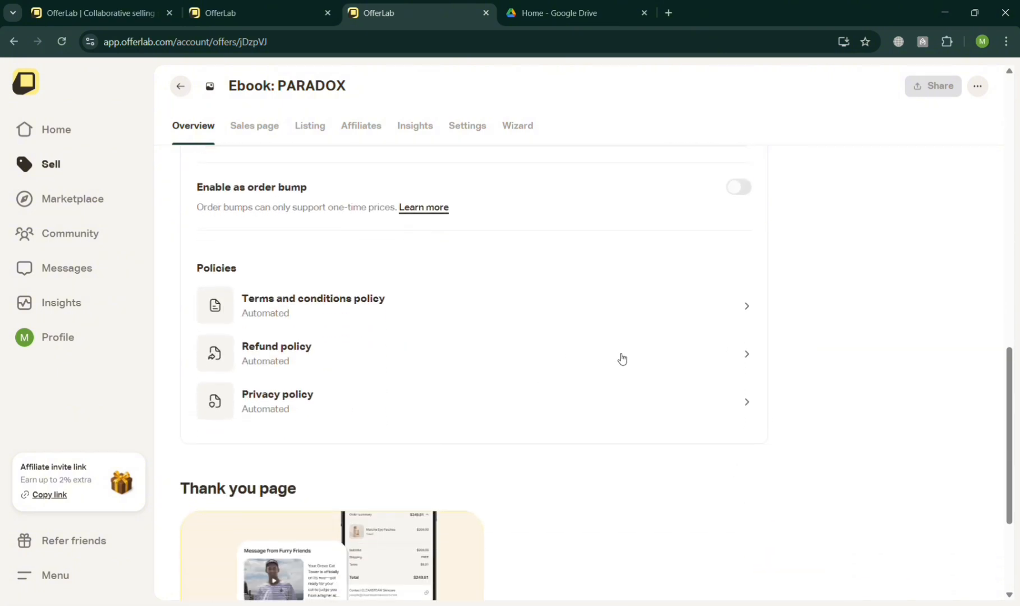
scroll(711, 420, "down", 3)
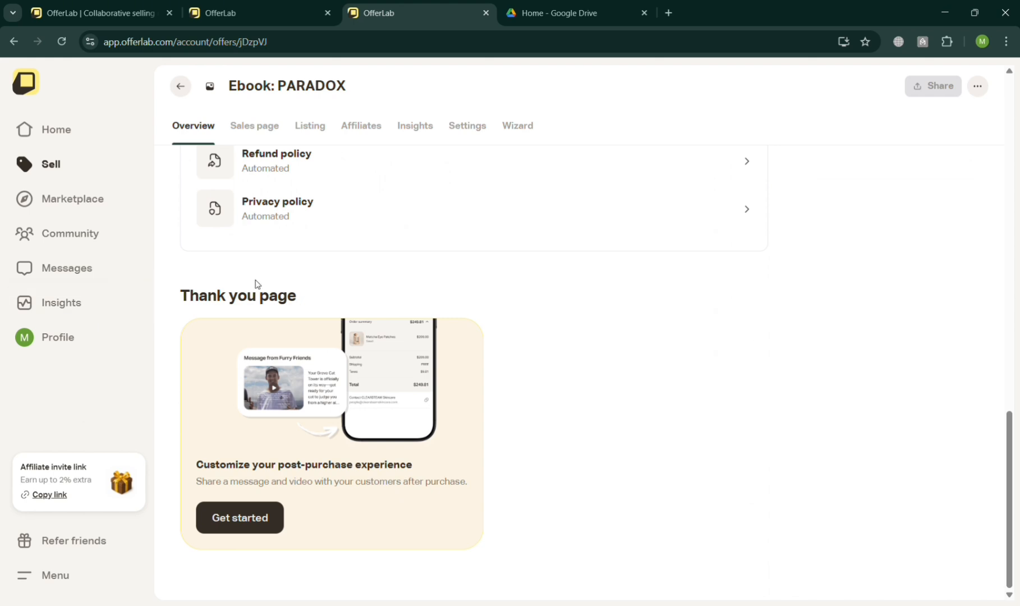
scroll(583, 344, "up", 5)
Open the Marketplace and browse the listed offers
left_click(67, 214)
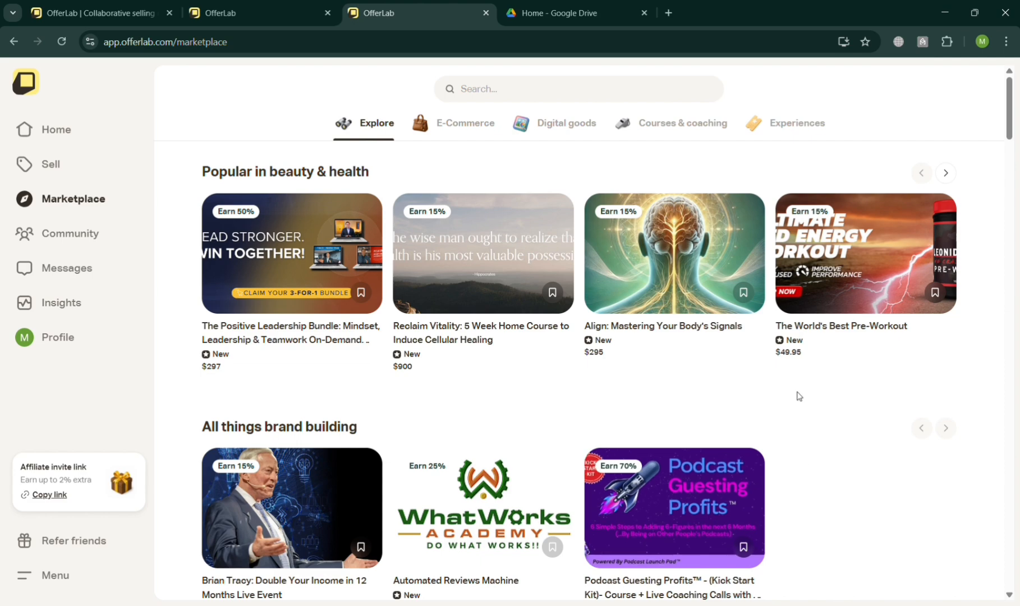
scroll(799, 396, "down", 5)
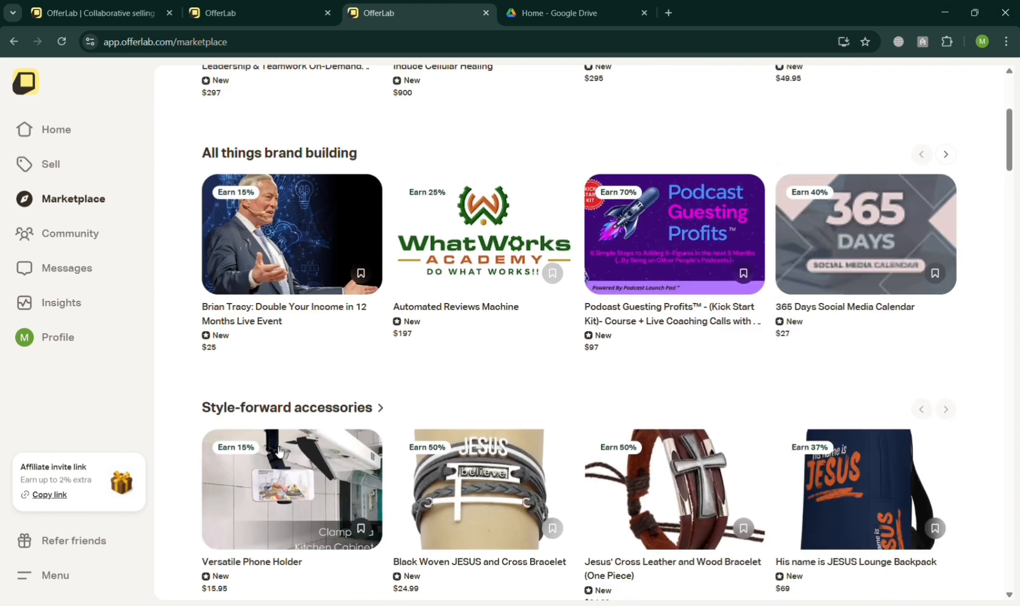
Open the Community page in its new tab, then return to the OfferLab marketplace tab
left_click(98, 247)
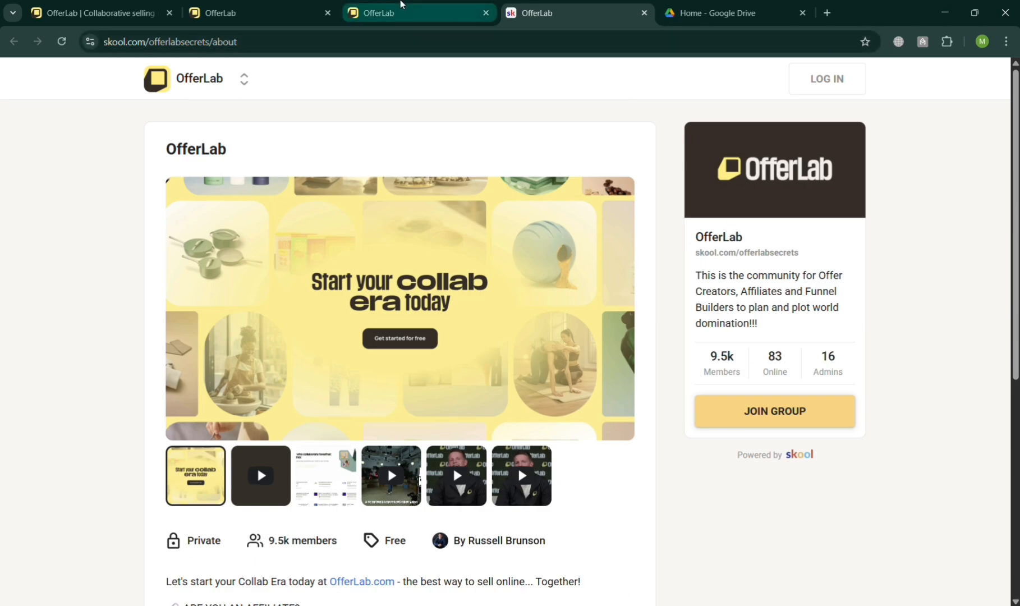
left_click(402, 7)
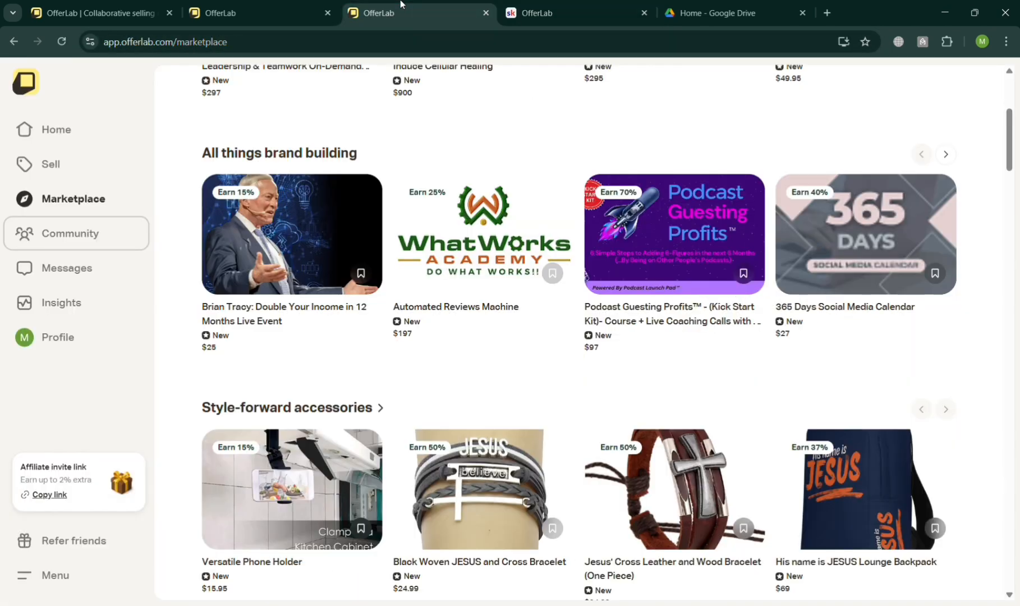
Open Messages, close the community tab, and browse the Unread, Requests and All message filters
left_click(55, 281)
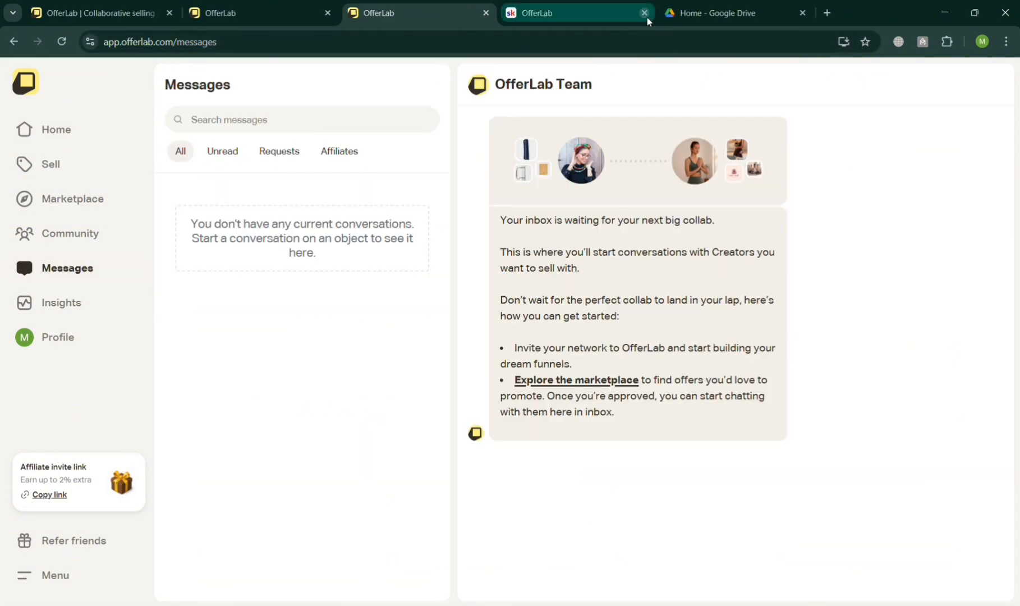
left_click(645, 13)
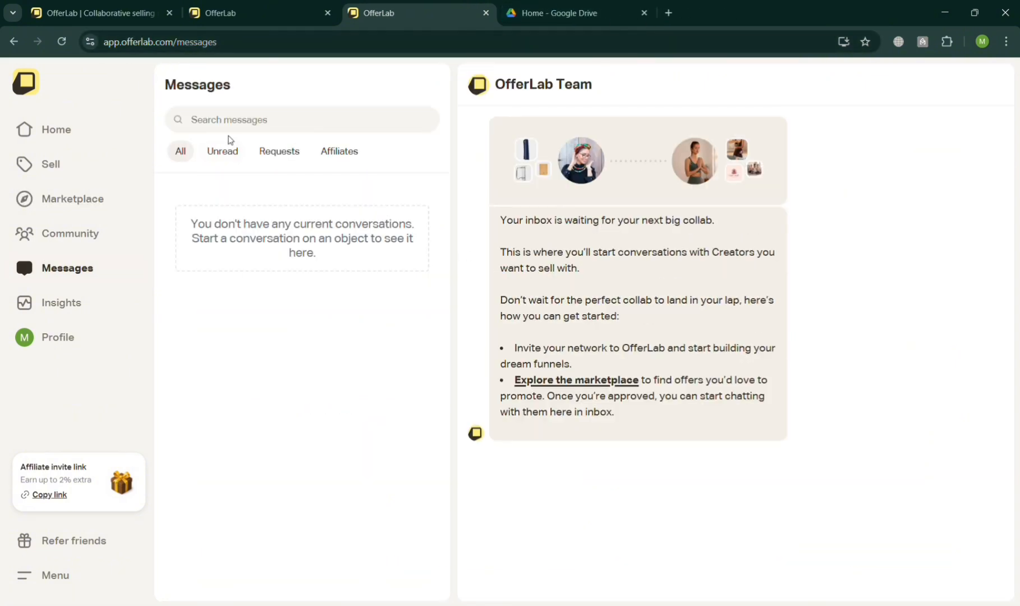
left_click(231, 156)
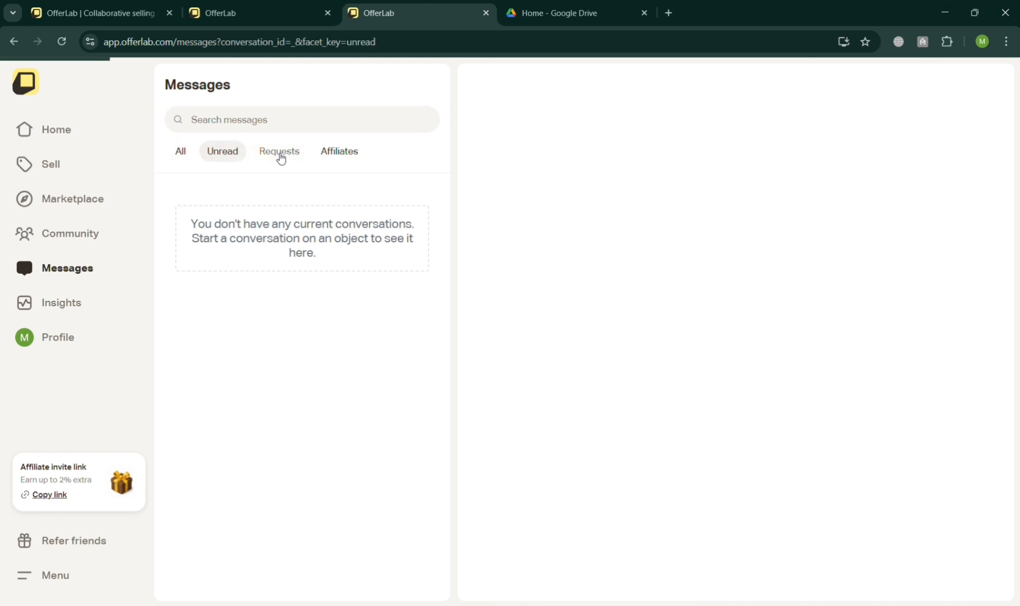
left_click(281, 157)
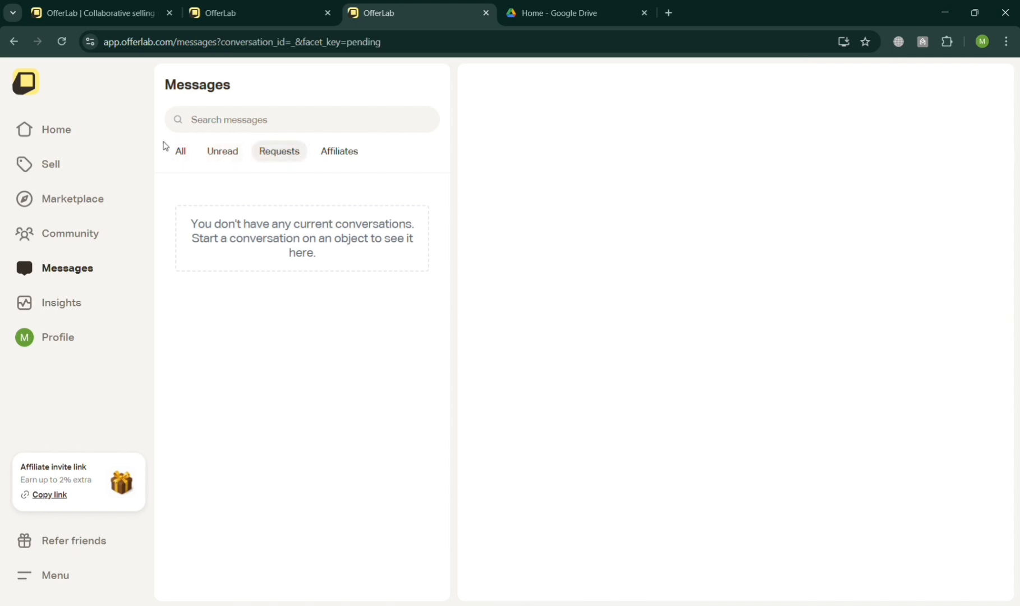
left_click(180, 157)
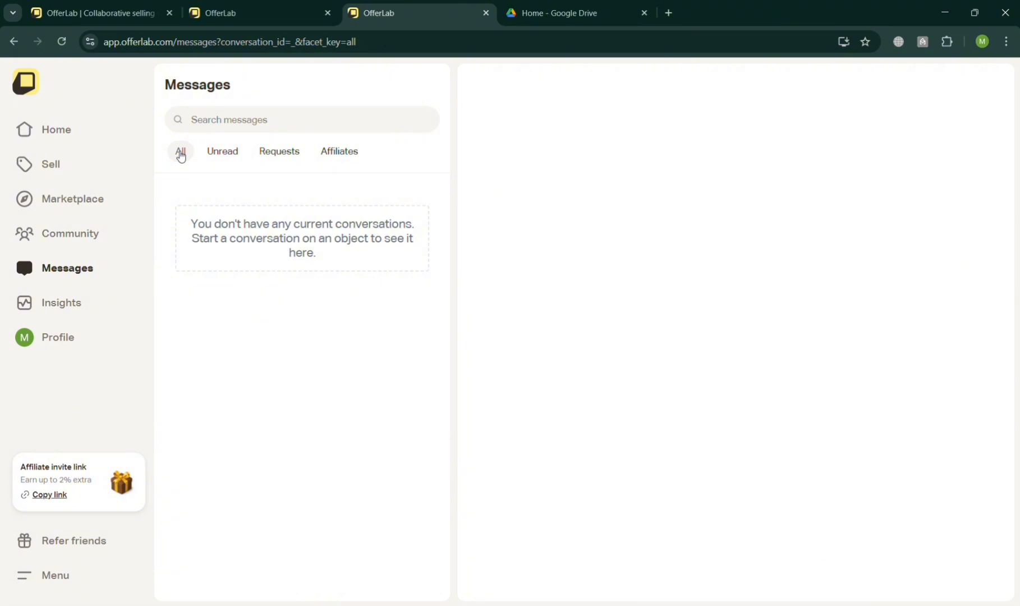
Open the Refer friends page, read how referrals work, and open the account menu
left_click(76, 540)
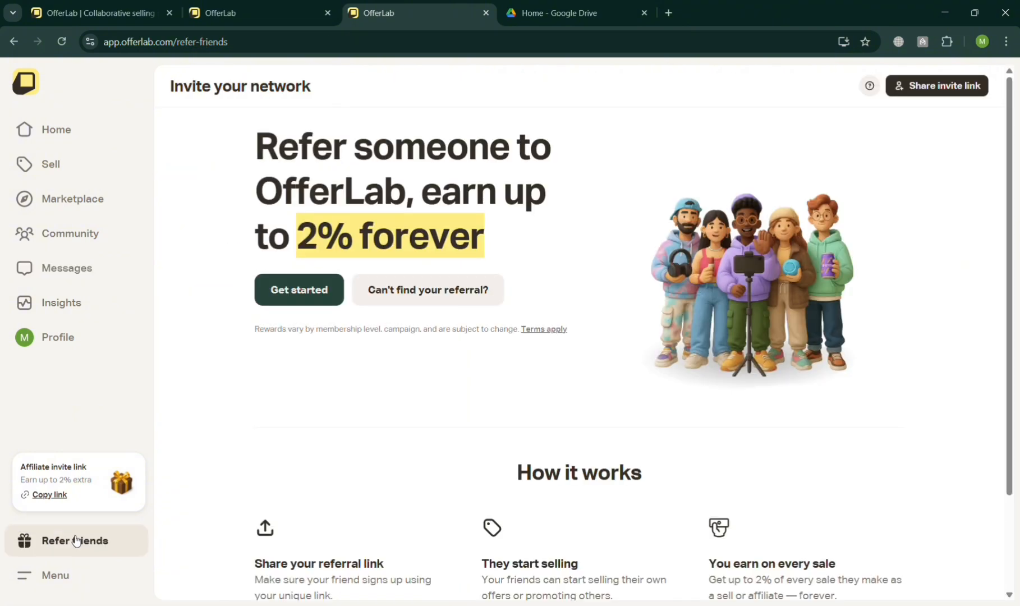
scroll(345, 559, "down", 2)
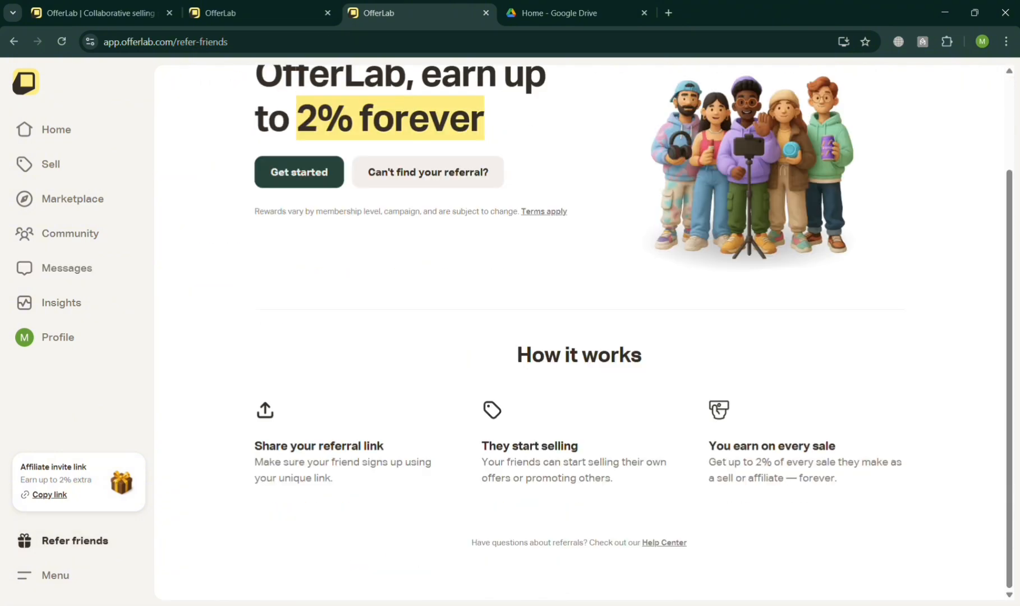
left_click(23, 579)
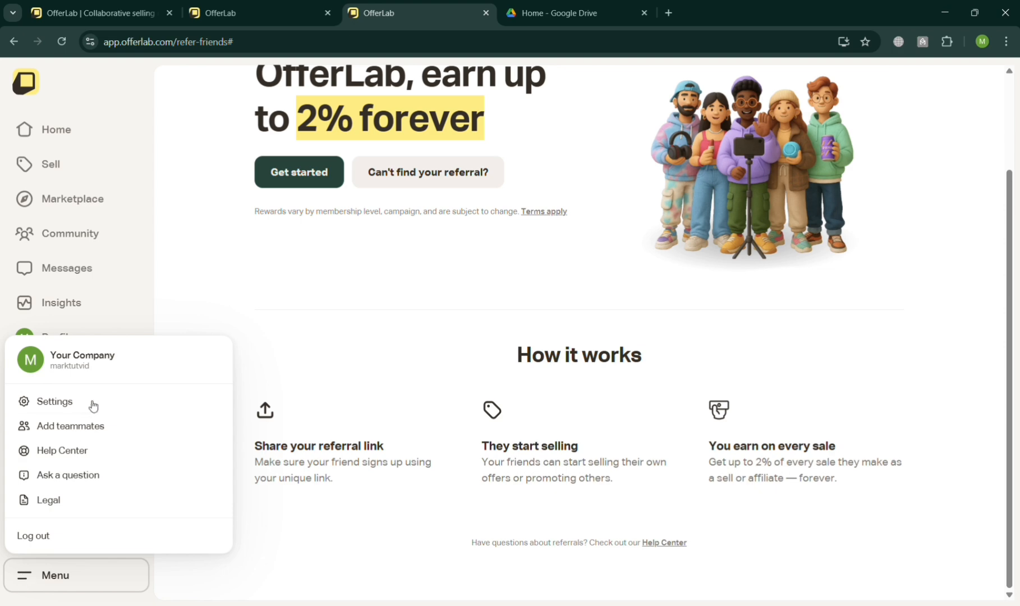